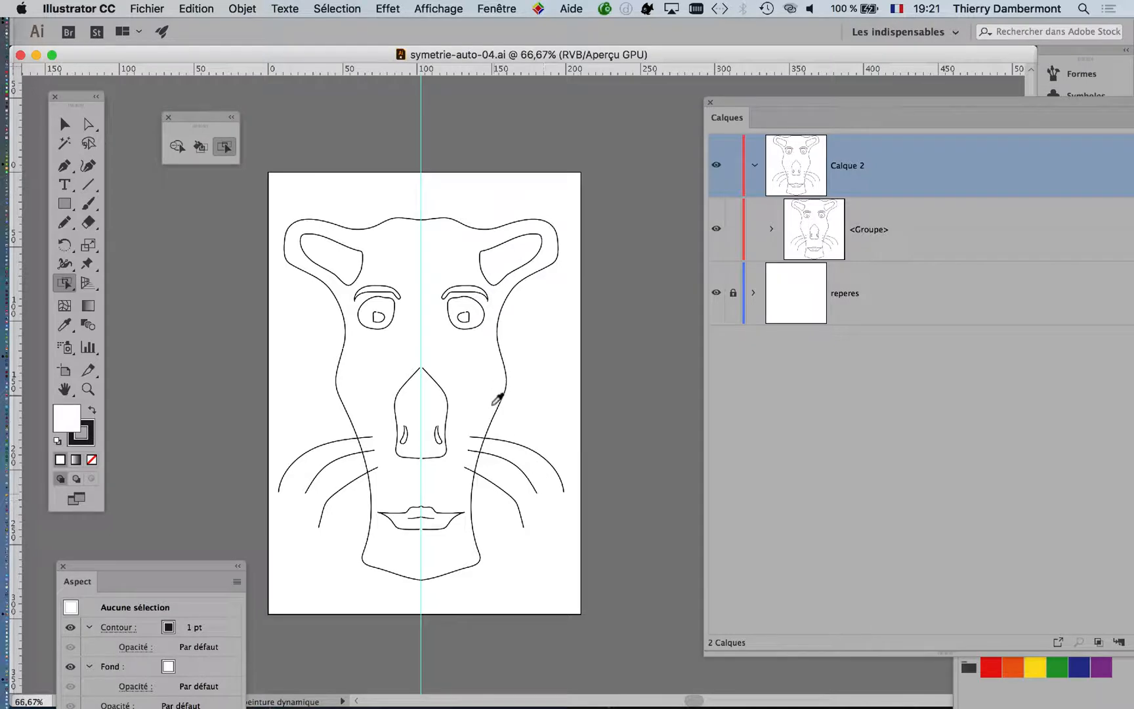
Examine the face drawing's nose, mouth and other outlines along the vertical symmetry guide for open gaps
{"action": "scroll", "coordinate": [407, 539], "scroll_direction": "up", "scroll_amount": 3}
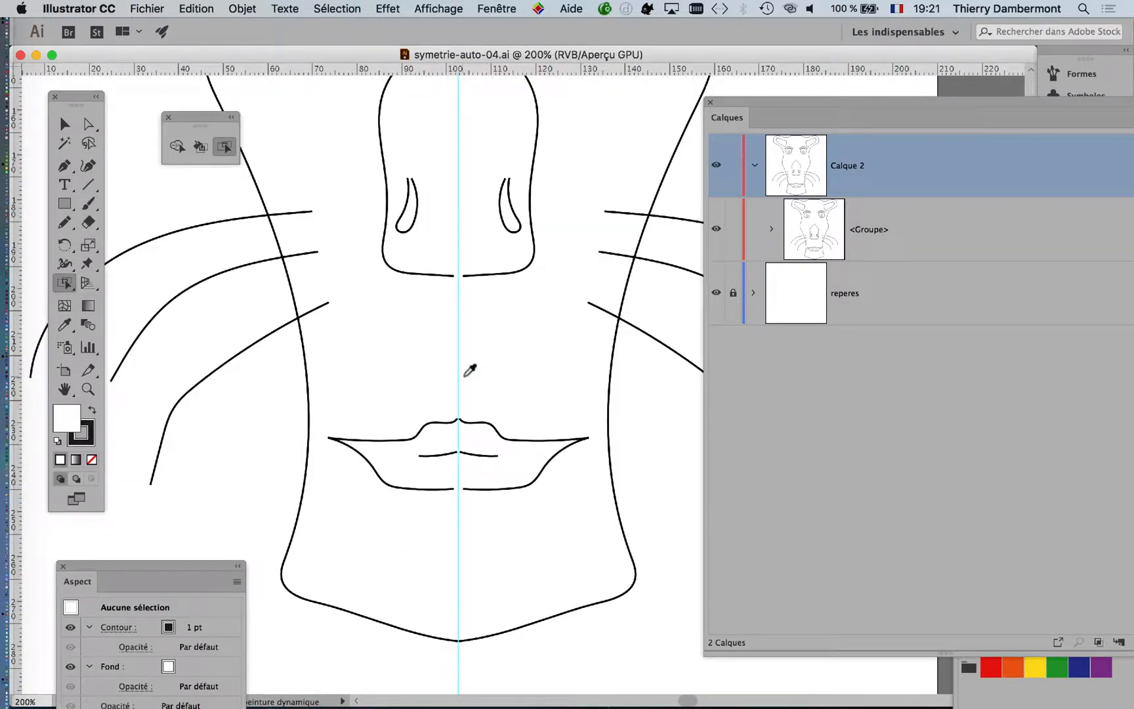
{"action": "scroll", "coordinate": [463, 341], "scroll_direction": "down", "scroll_amount": 2}
{"action": "left_click_drag", "start_coordinate": [463, 332], "coordinate": [461, 506]}
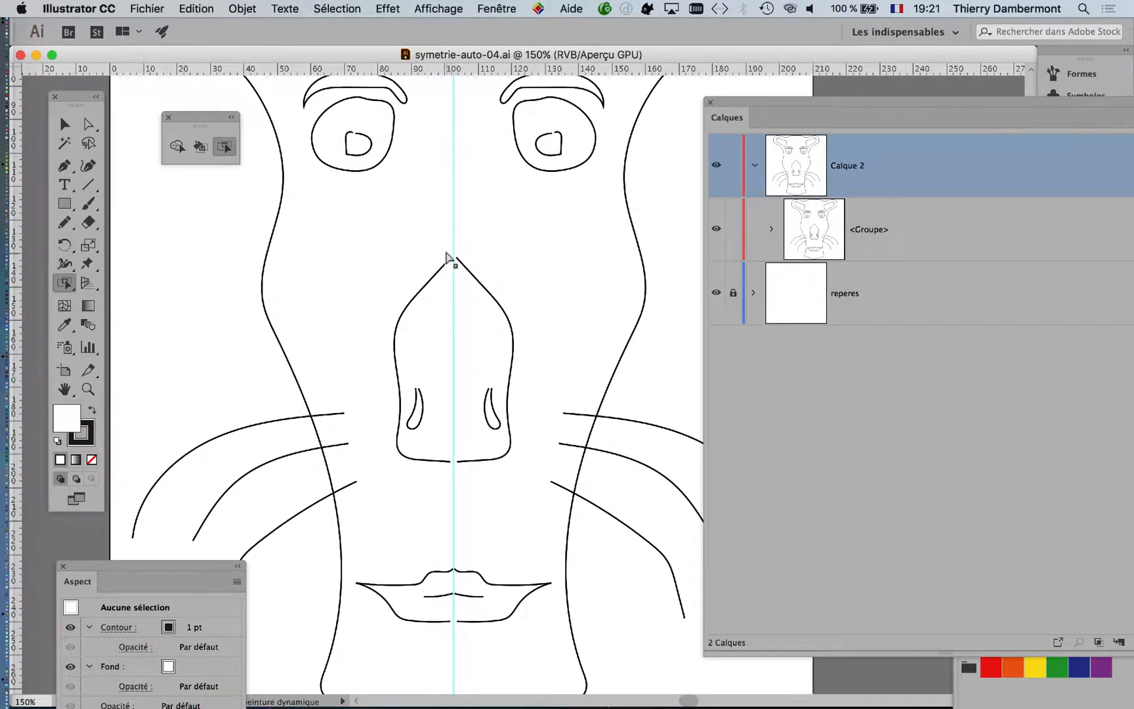
{"action": "left_click", "coordinate": [454, 260]}
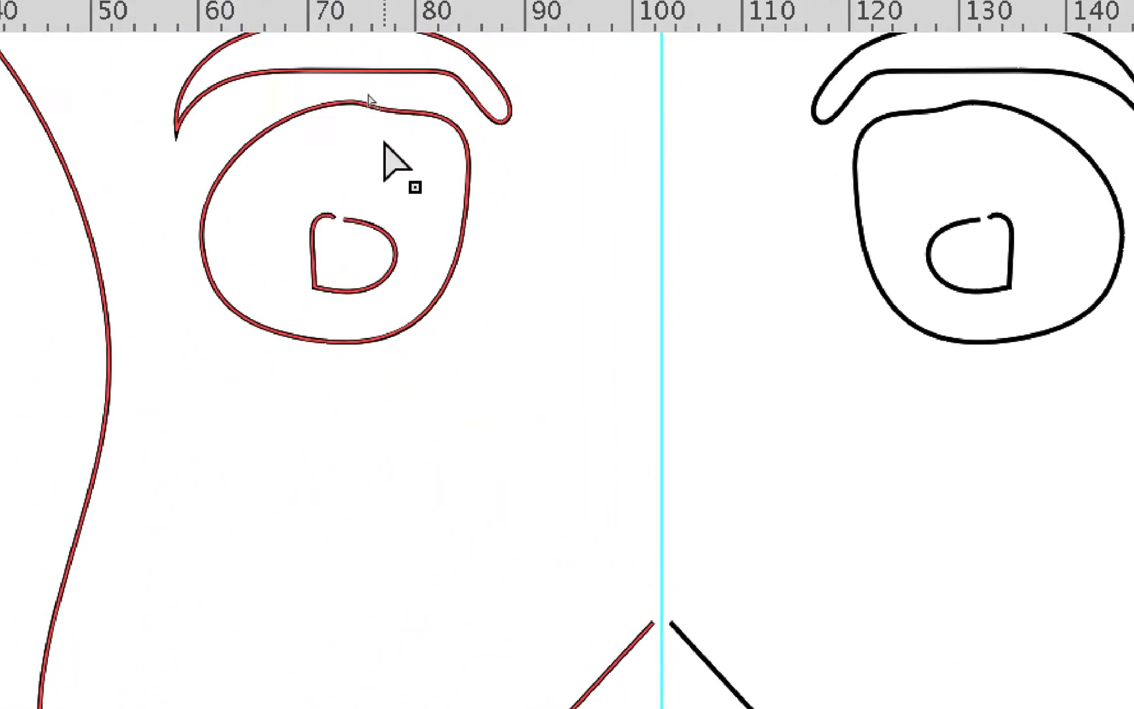
{"action": "left_click", "coordinate": [446, 138], "text": "super"}
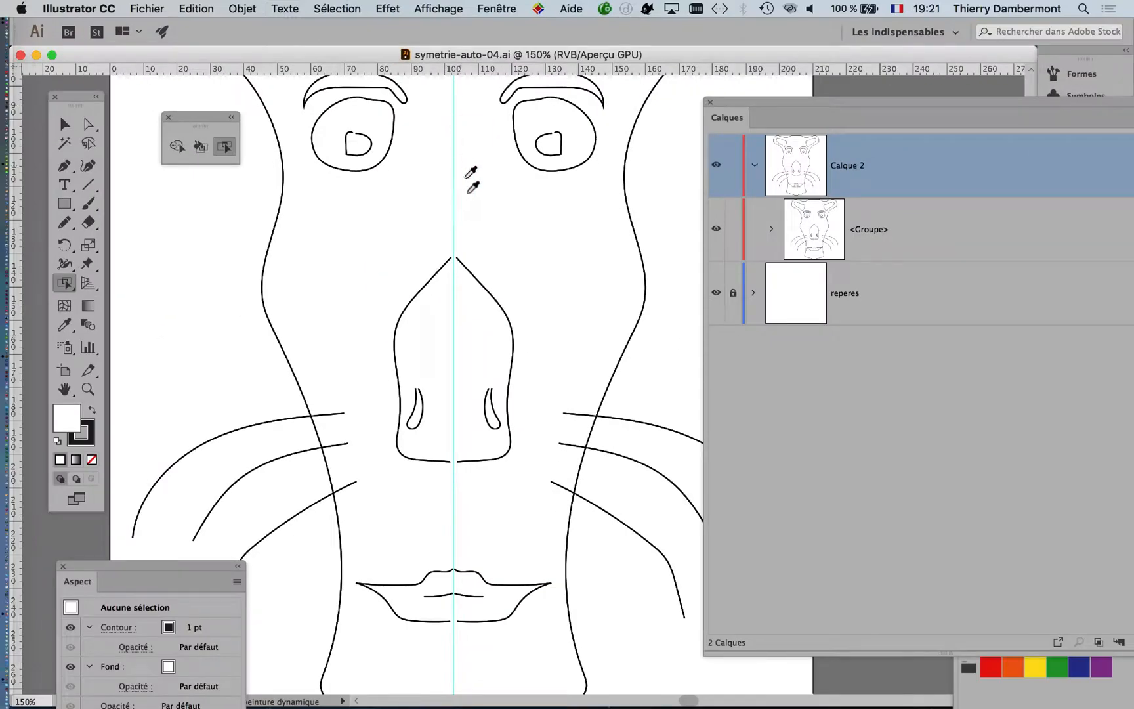
{"action": "scroll", "coordinate": [471, 199], "scroll_direction": "down", "scroll_amount": 2}
{"action": "left_click_drag", "start_coordinate": [468, 193], "coordinate": [460, 257]}
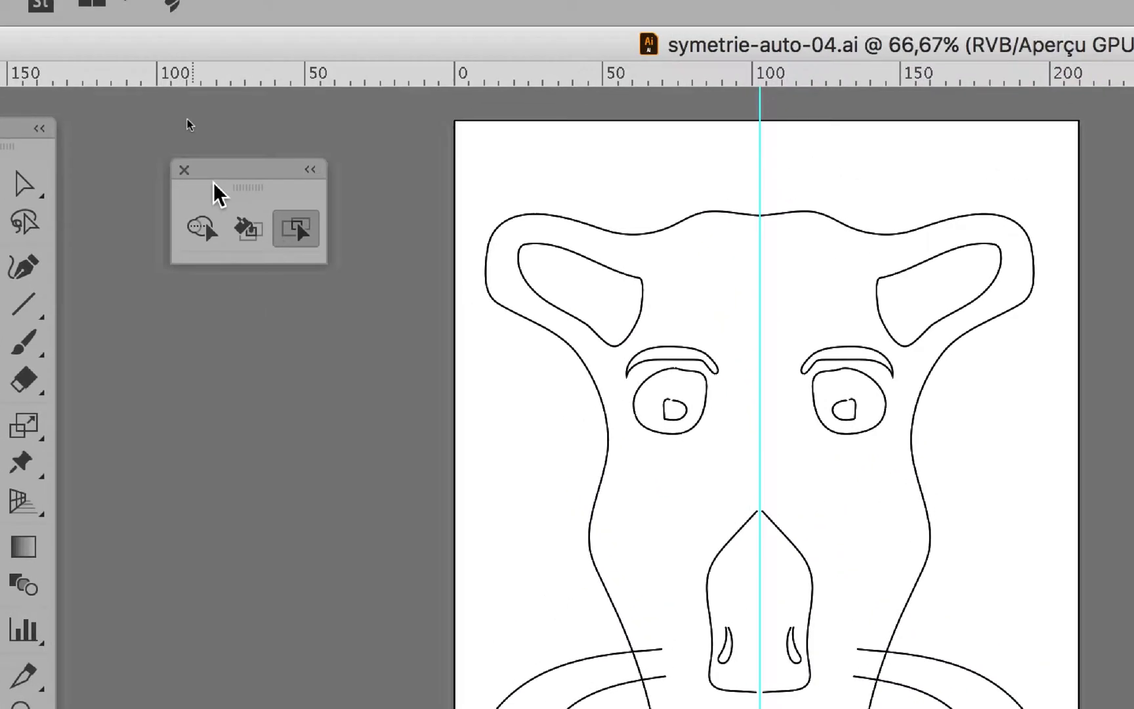
Close the floating Live Paint tool group and activate the Shape Builder tool (Concepteur de forme)
{"action": "left_click_drag", "start_coordinate": [225, 172], "coordinate": [417, 418]}
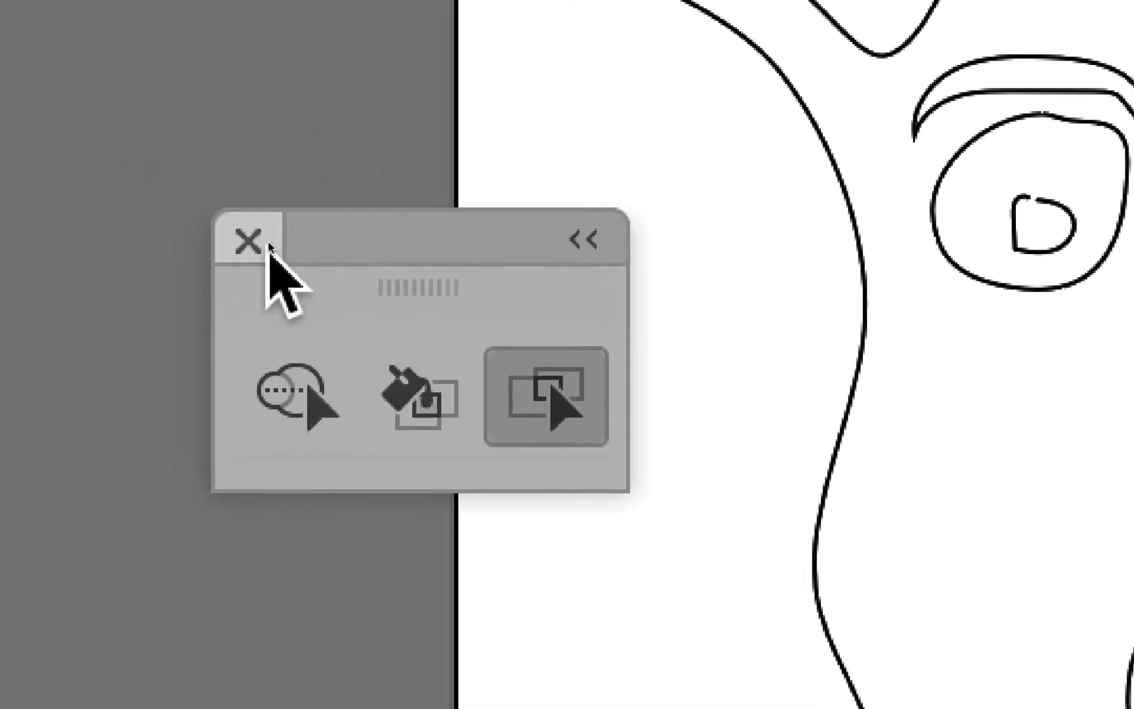
{"action": "left_click", "coordinate": [10, 98]}
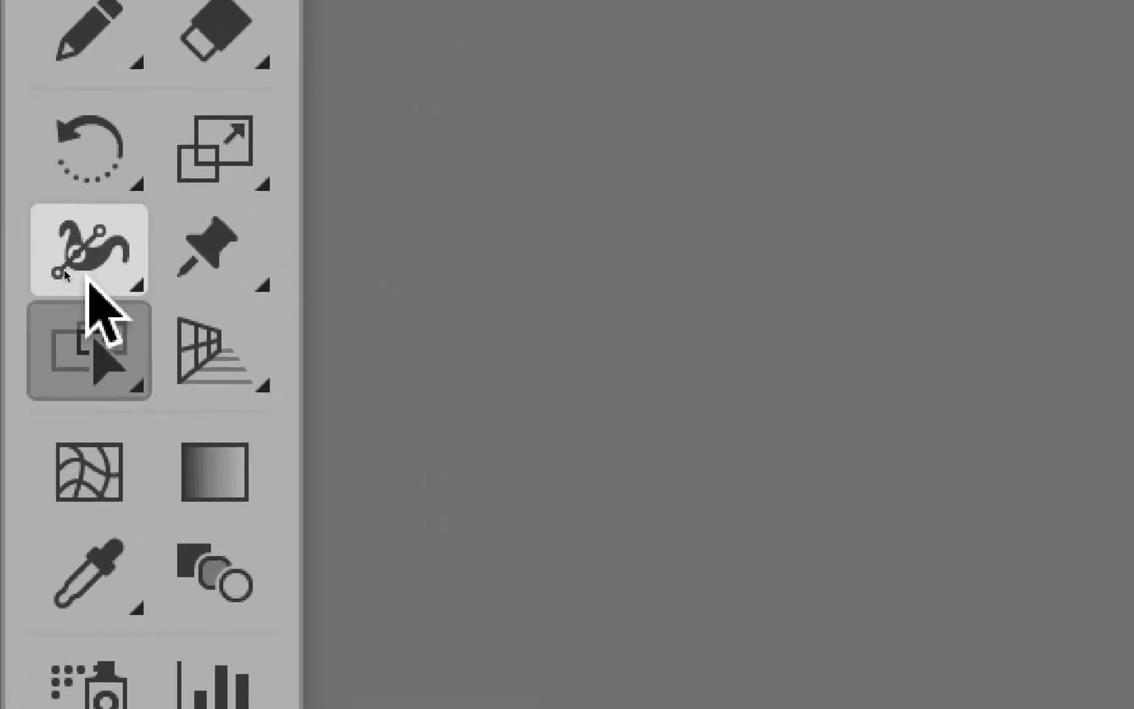
{"action": "left_click", "coordinate": [65, 278]}
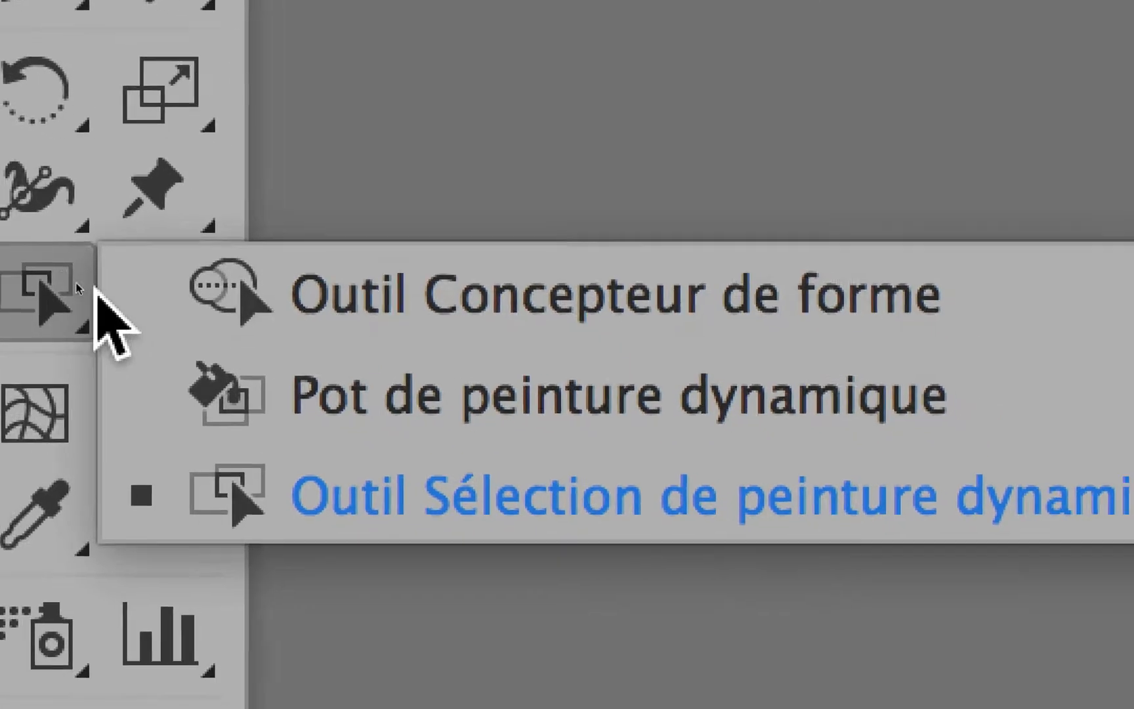
{"action": "left_click", "coordinate": [172, 325]}
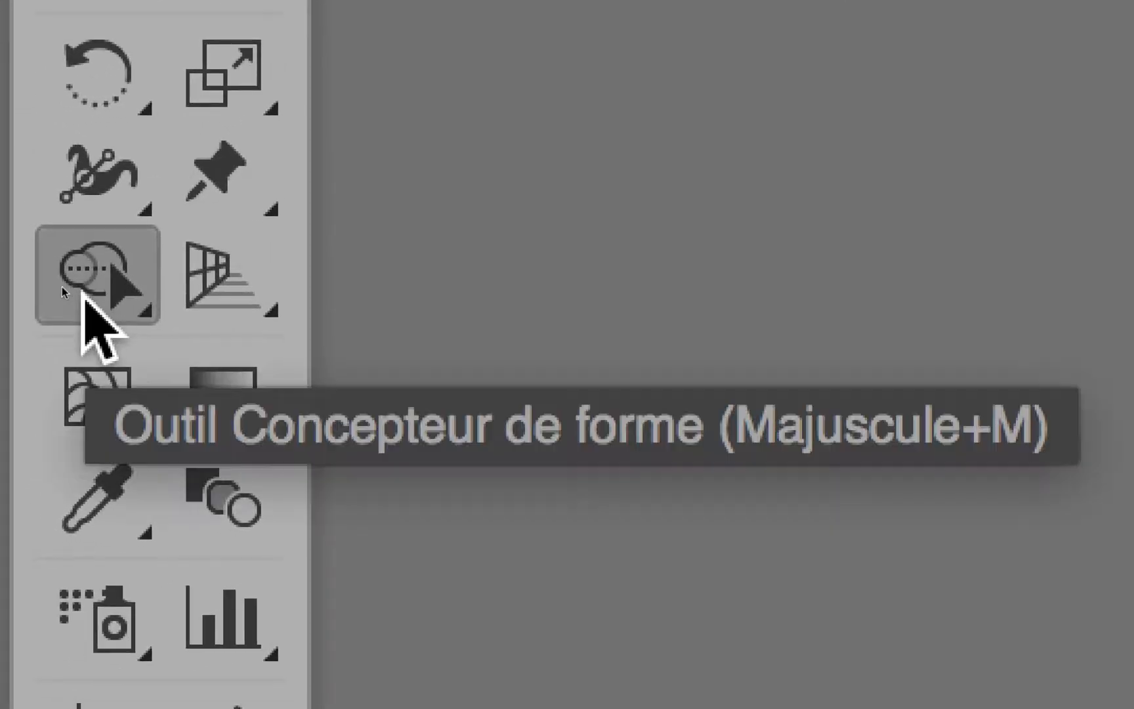
Detach the Shape Builder tool group as a floating palette and place it between the toolbox and the artboard
{"action": "left_click", "coordinate": [85, 297]}
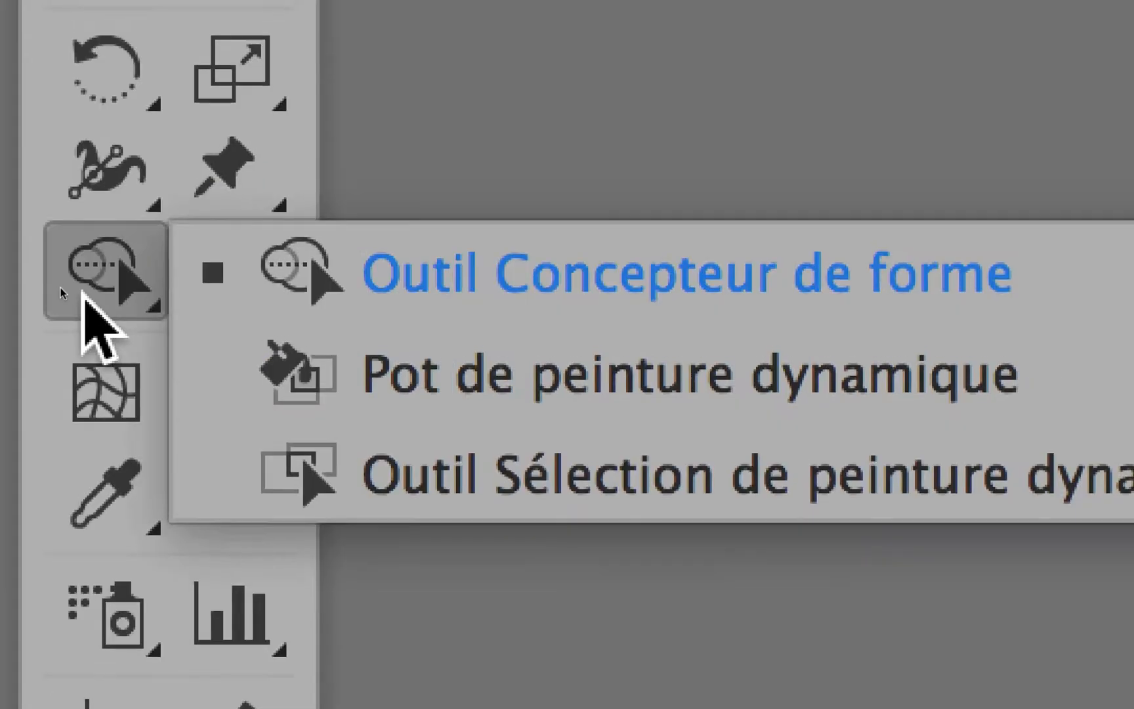
{"action": "left_click", "coordinate": [81, 292]}
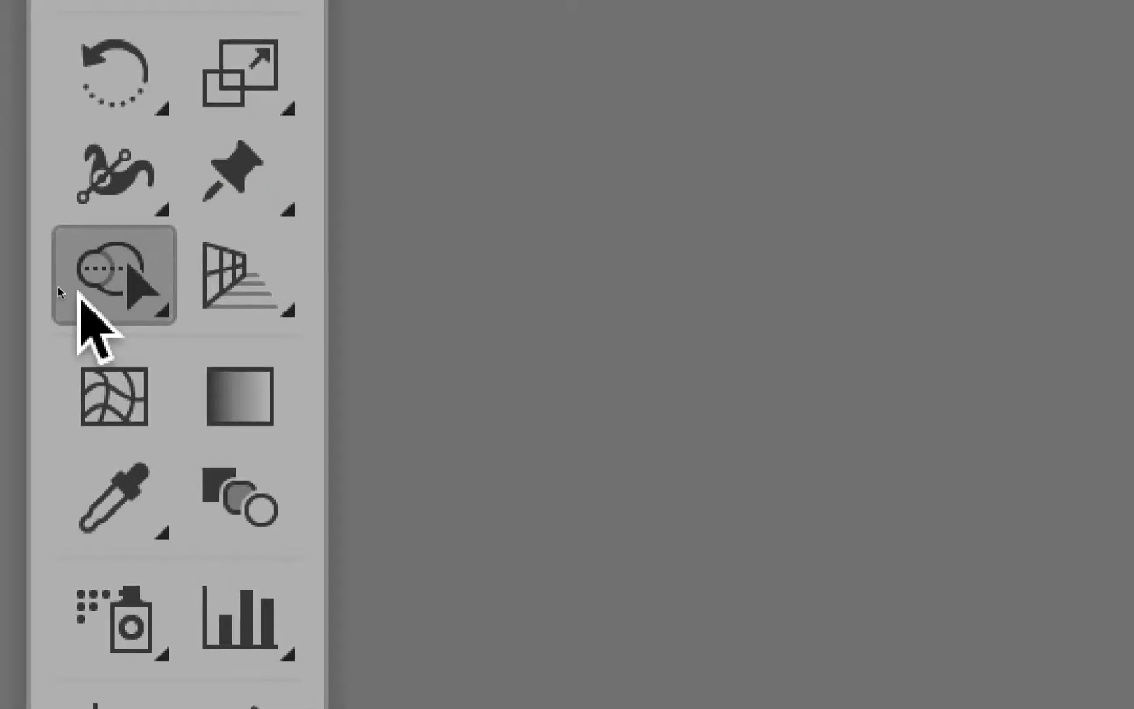
{"action": "left_click", "coordinate": [79, 293]}
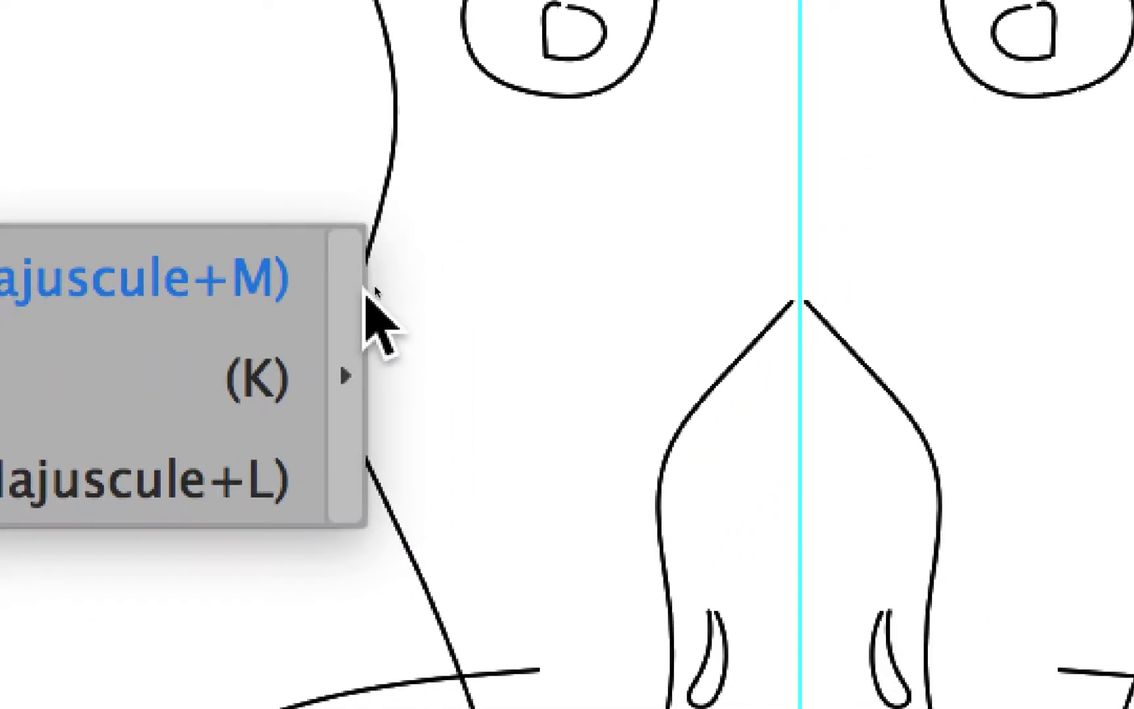
{"action": "left_click", "coordinate": [363, 290]}
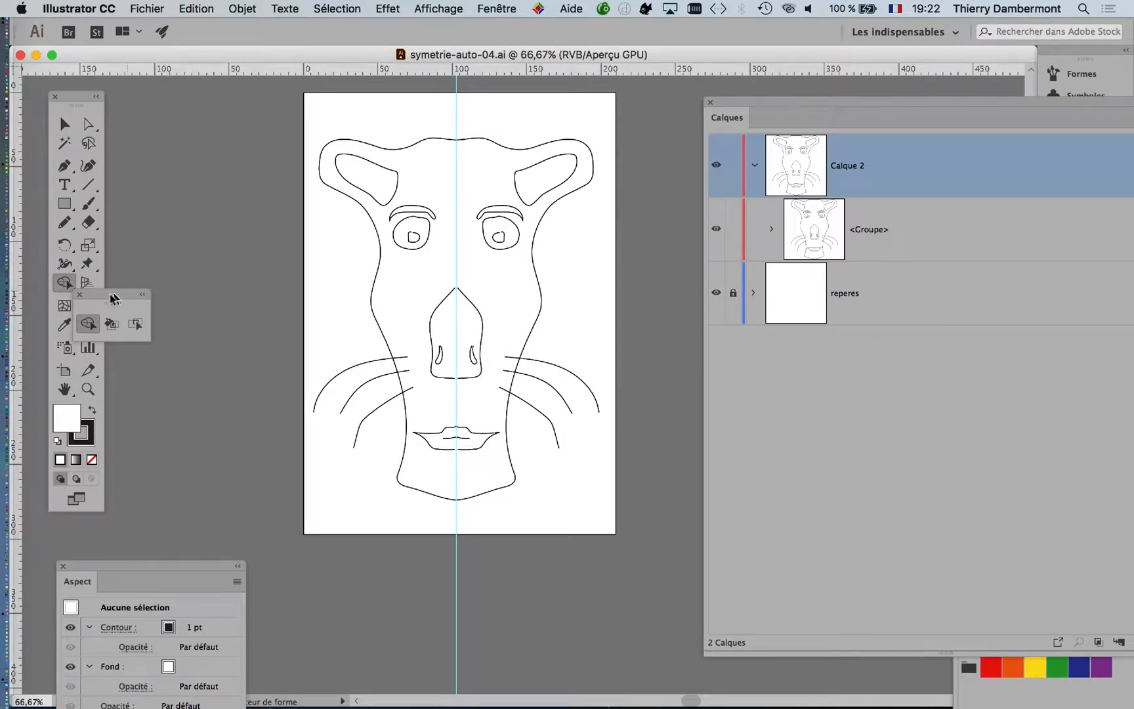
{"action": "left_click_drag", "start_coordinate": [112, 294], "coordinate": [212, 156]}
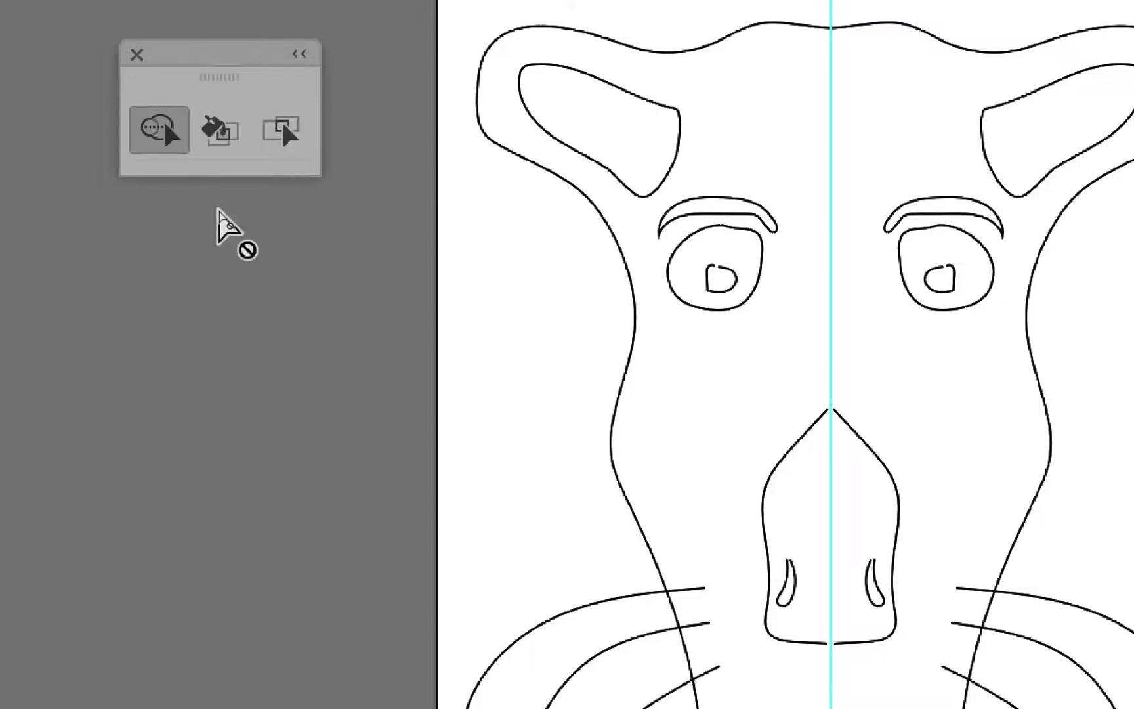
{"action": "left_click_drag", "start_coordinate": [198, 54], "coordinate": [143, 340]}
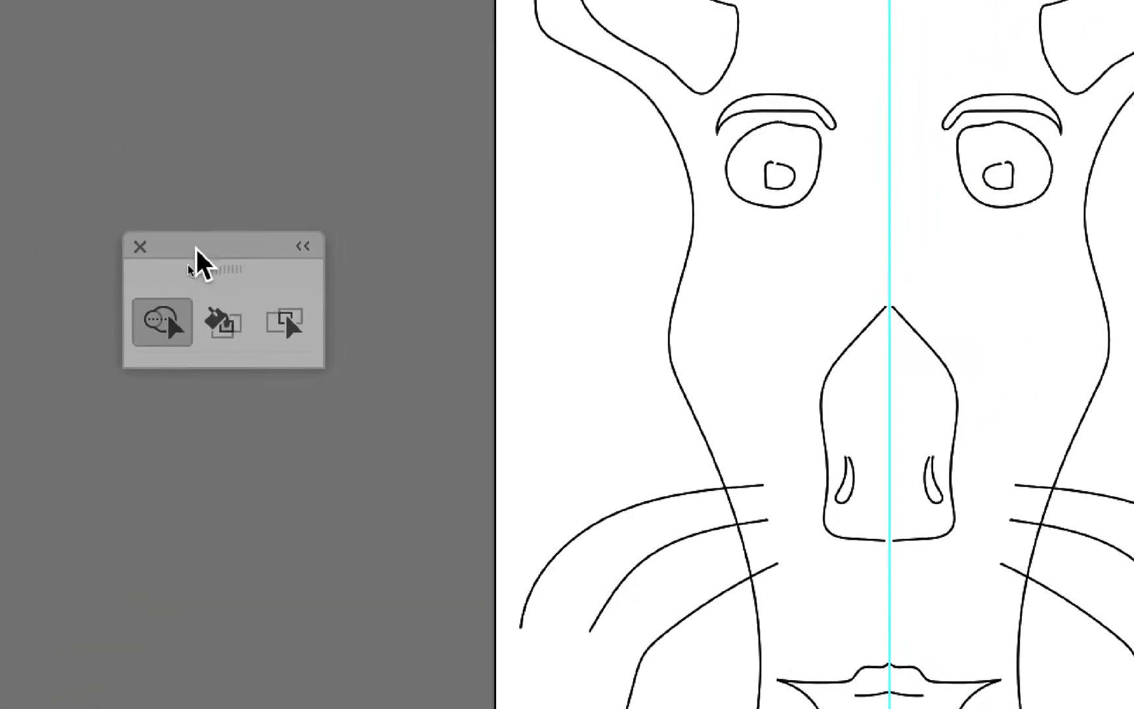
{"action": "left_click_drag", "start_coordinate": [195, 248], "coordinate": [204, 247]}
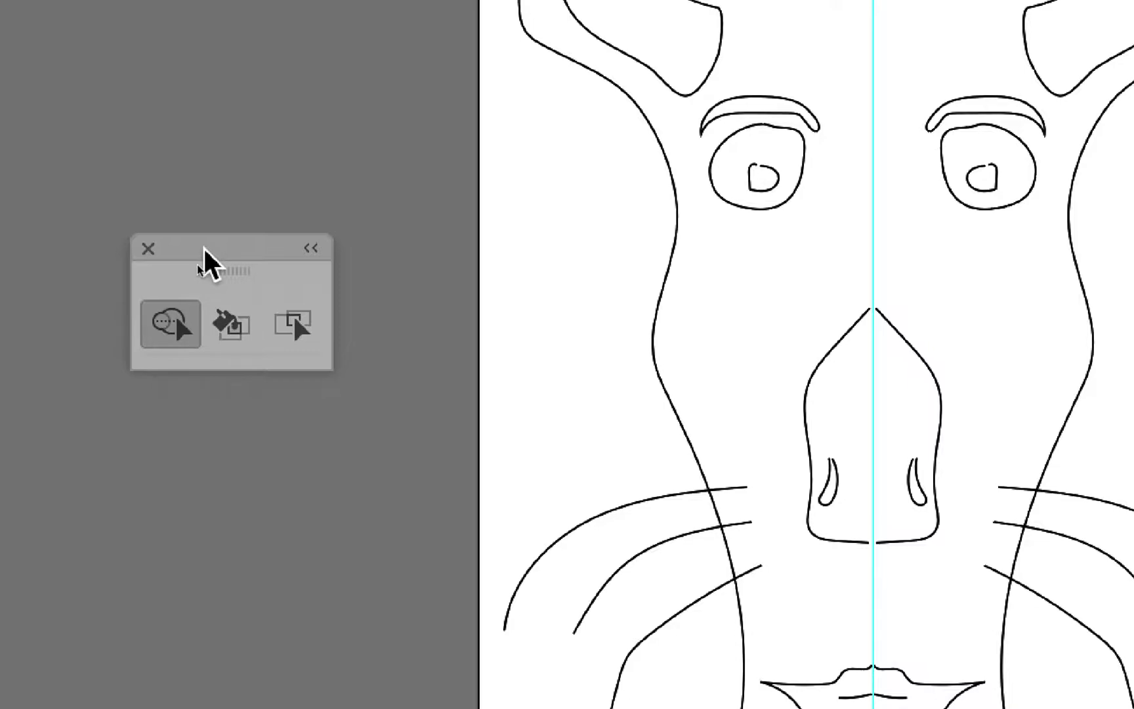
{"action": "left_click_drag", "start_coordinate": [204, 247], "coordinate": [178, 179]}
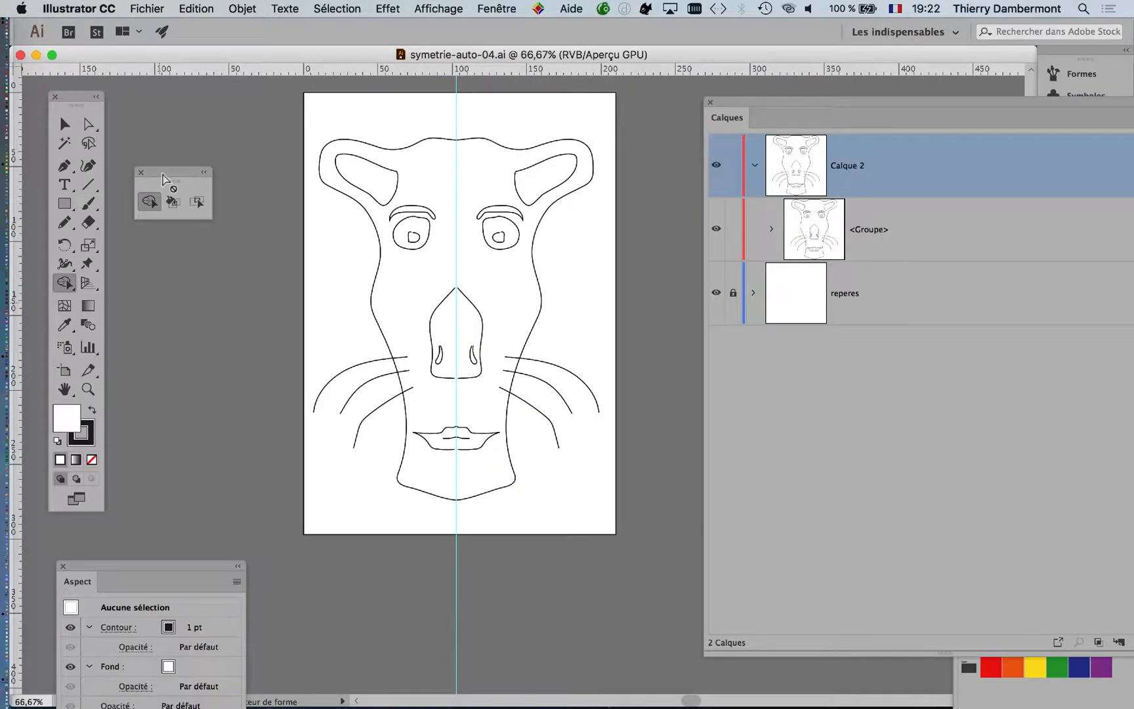
Select the face group on the artboard with the Selection tool
{"action": "left_click_drag", "start_coordinate": [747, 107], "coordinate": [731, 103]}
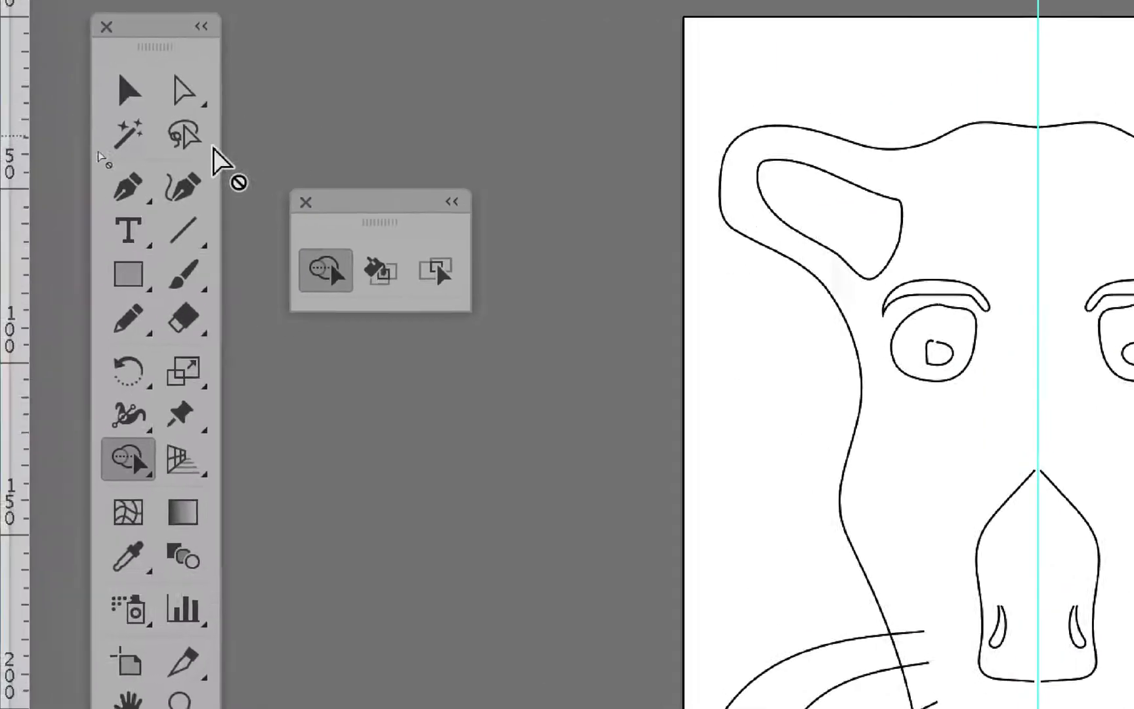
{"action": "left_click", "coordinate": [176, 135]}
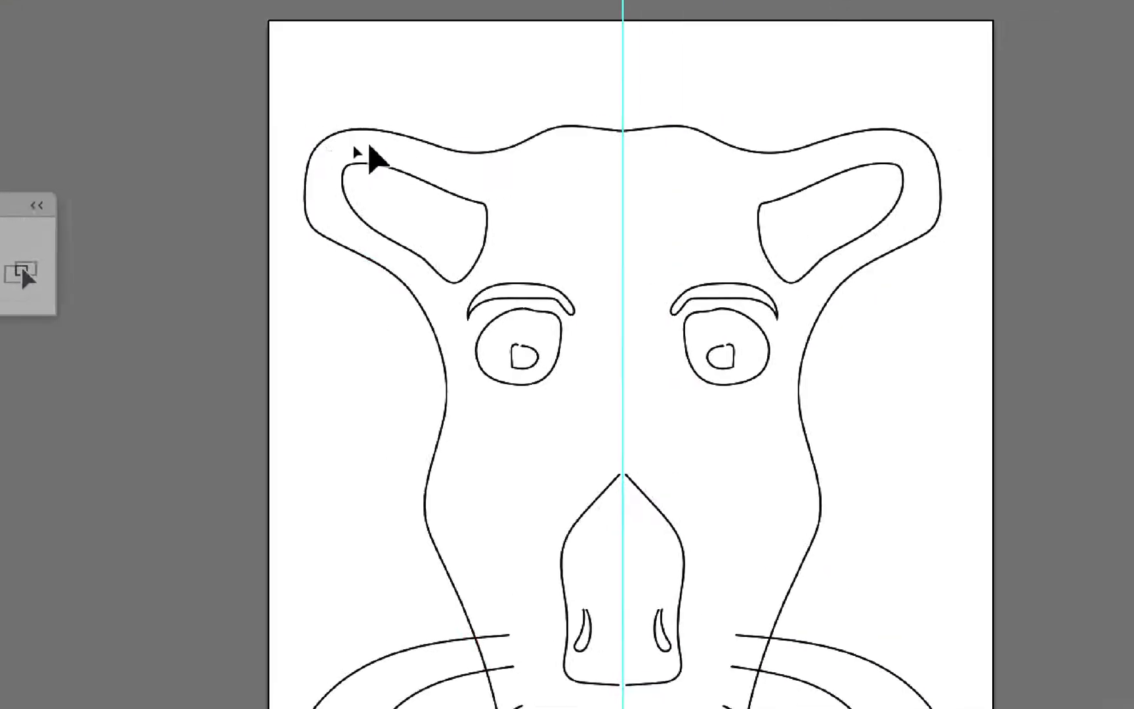
{"action": "left_click", "coordinate": [886, 180]}
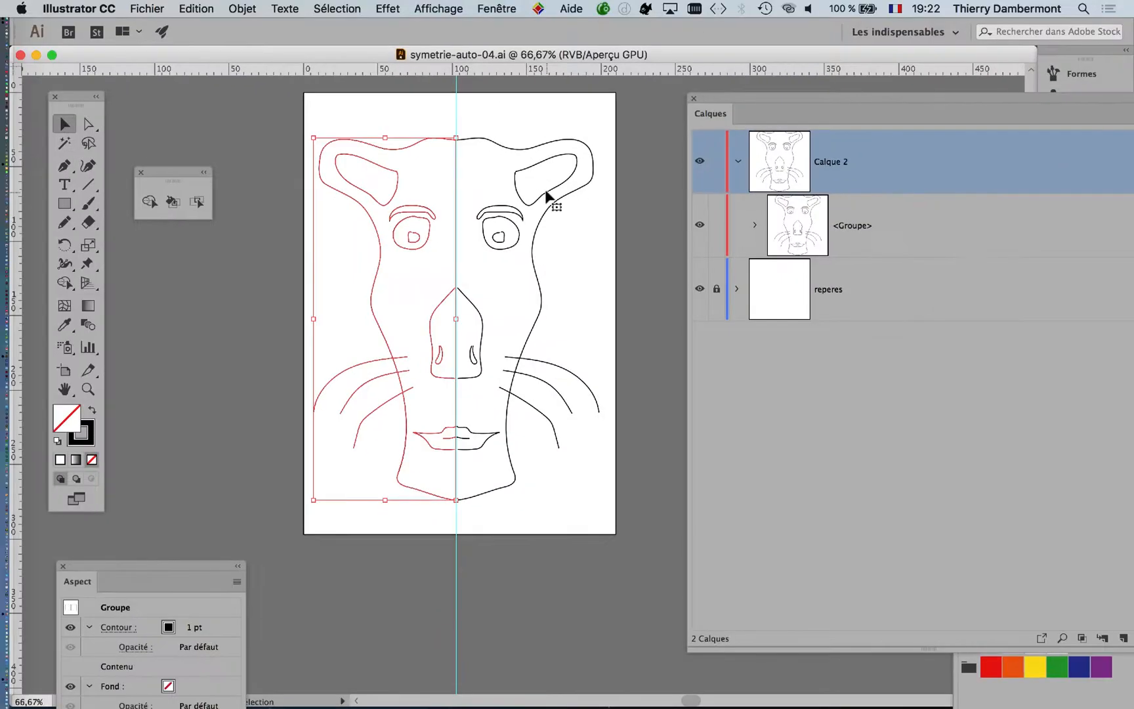
{"action": "key", "text": "space"}
{"action": "left_click_drag", "start_coordinate": [506, 203], "coordinate": [430, 197]}
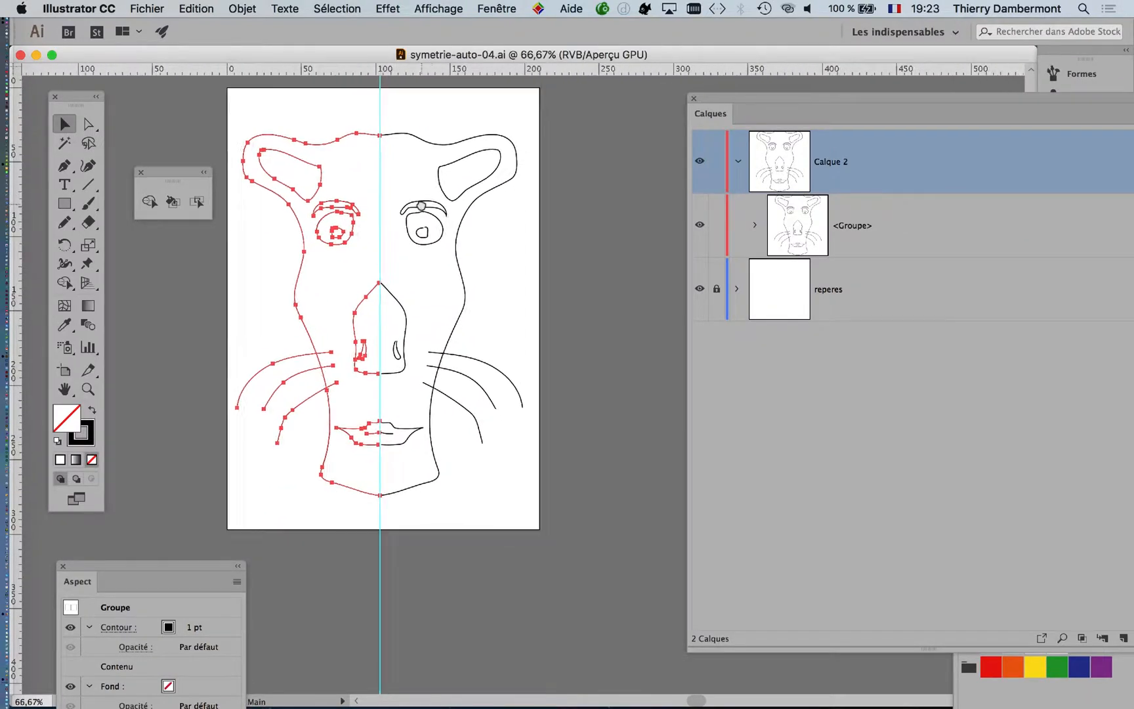
Rearrange the workspace so the floating tool group sits beside the toolbox and a smaller Calques panel sits beside the artboard
{"action": "left_click_drag", "start_coordinate": [172, 171], "coordinate": [153, 141]}
{"action": "key", "text": "space"}
{"action": "left_click_drag", "start_coordinate": [499, 170], "coordinate": [473, 161]}
{"action": "left_click_drag", "start_coordinate": [808, 101], "coordinate": [673, 103]}
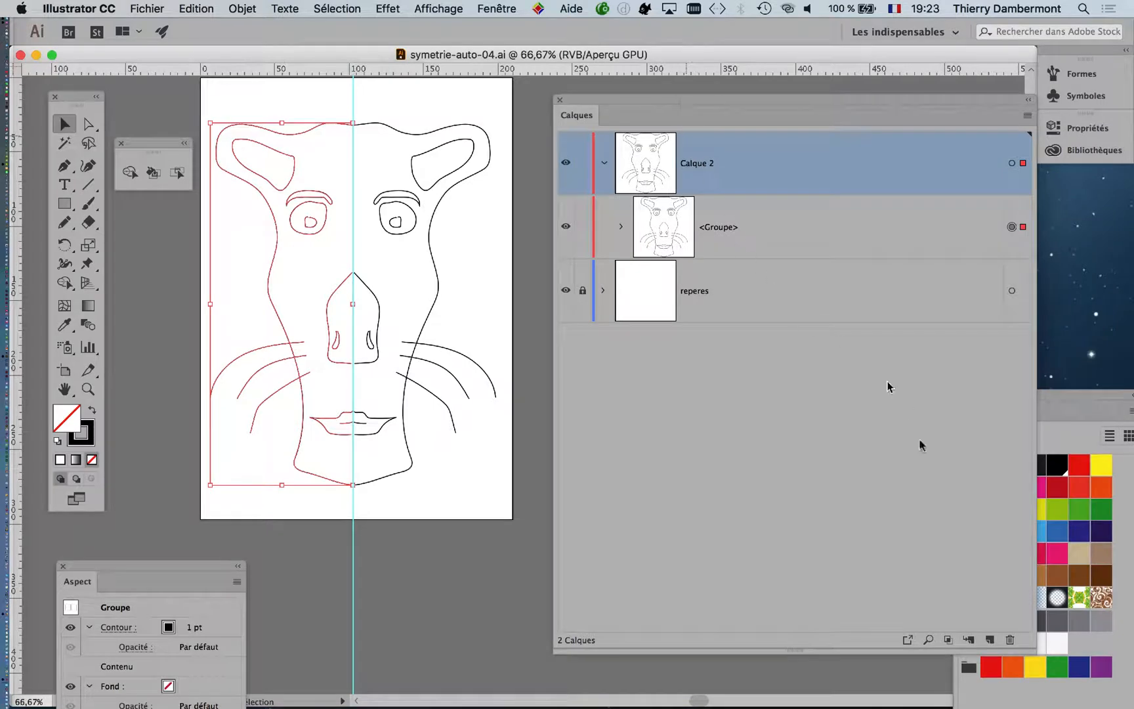
{"action": "left_click_drag", "start_coordinate": [1029, 651], "coordinate": [875, 453]}
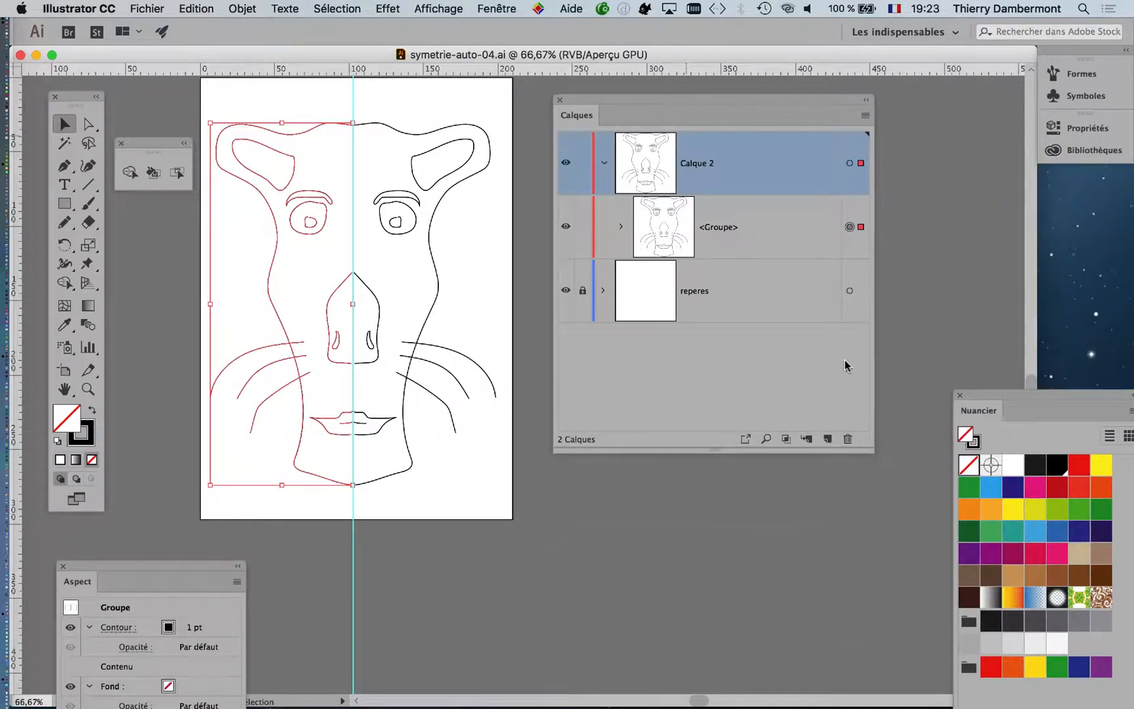
Target the face group in Calque 2 and expand its appearance (Décomposer l'aspect)
{"action": "left_click", "coordinate": [844, 230]}
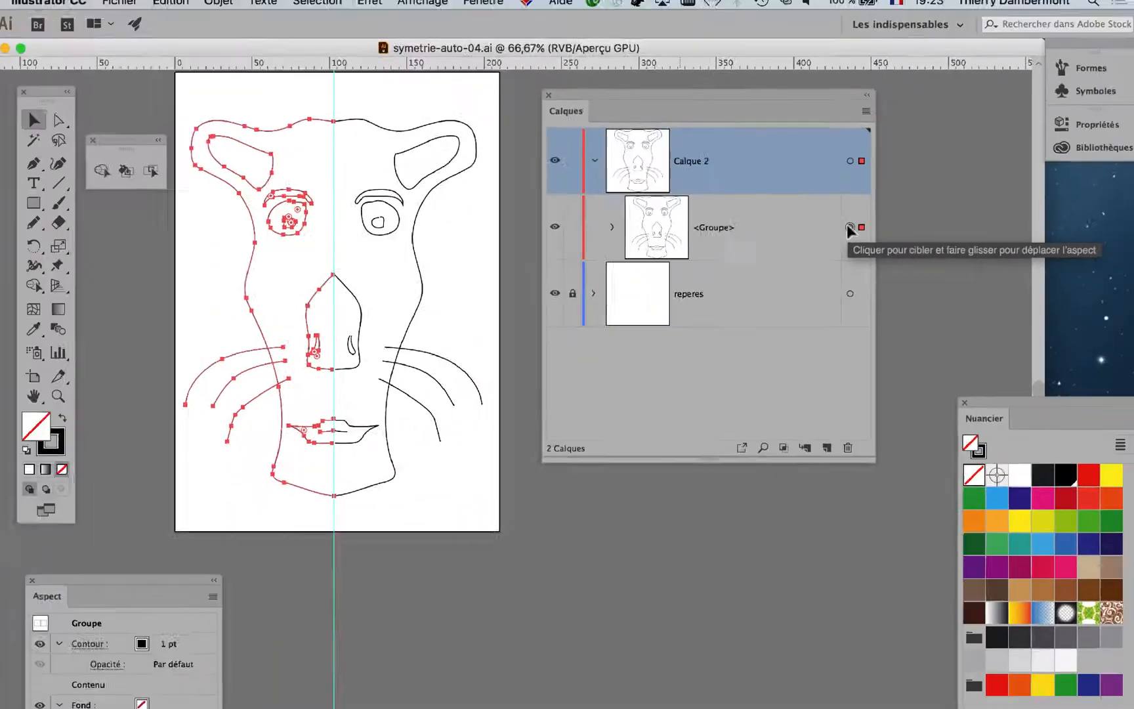
{"action": "left_click", "coordinate": [850, 228]}
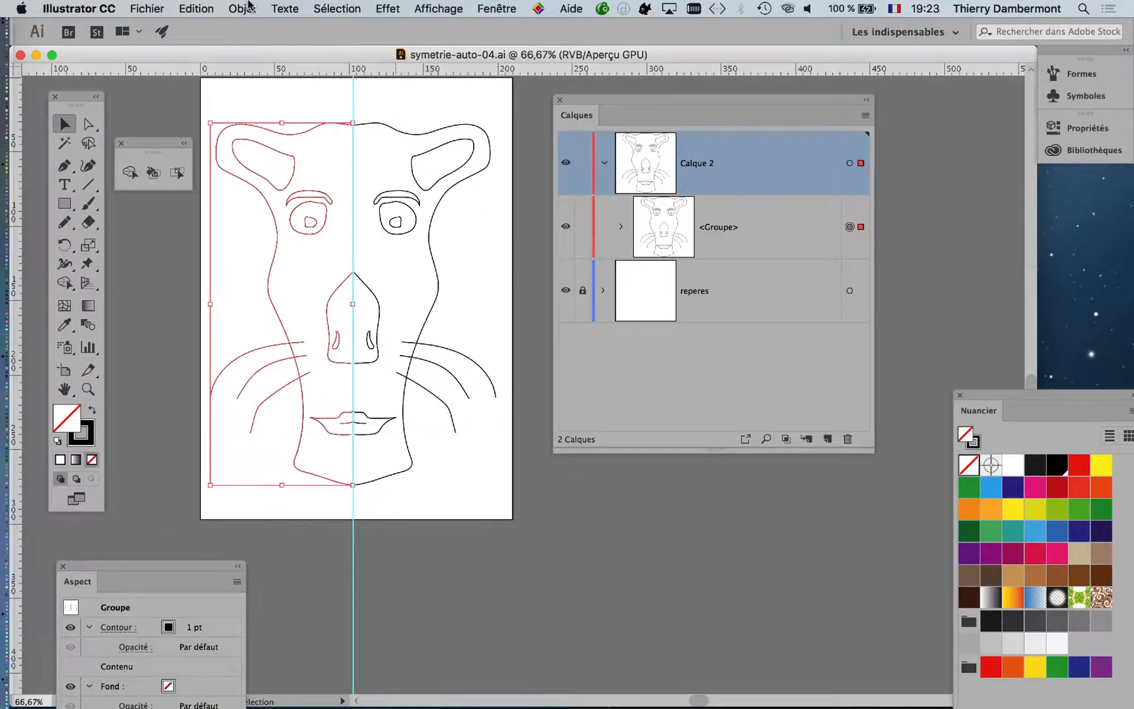
{"action": "left_click", "coordinate": [249, 7]}
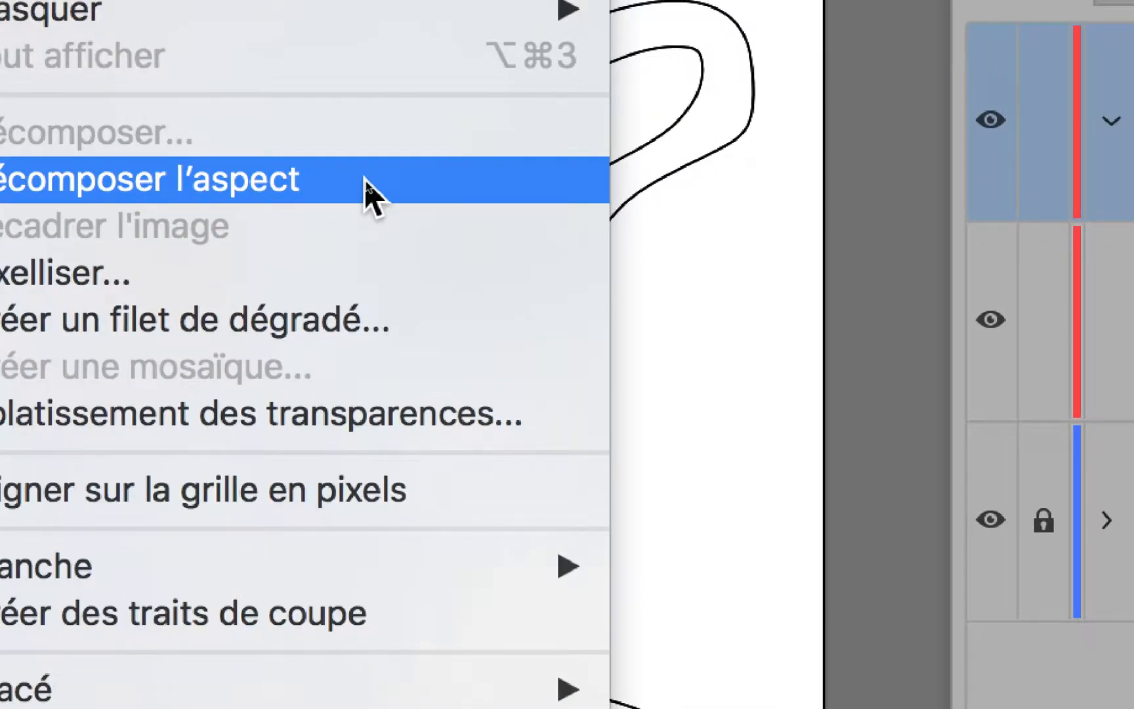
{"action": "left_click", "coordinate": [364, 178]}
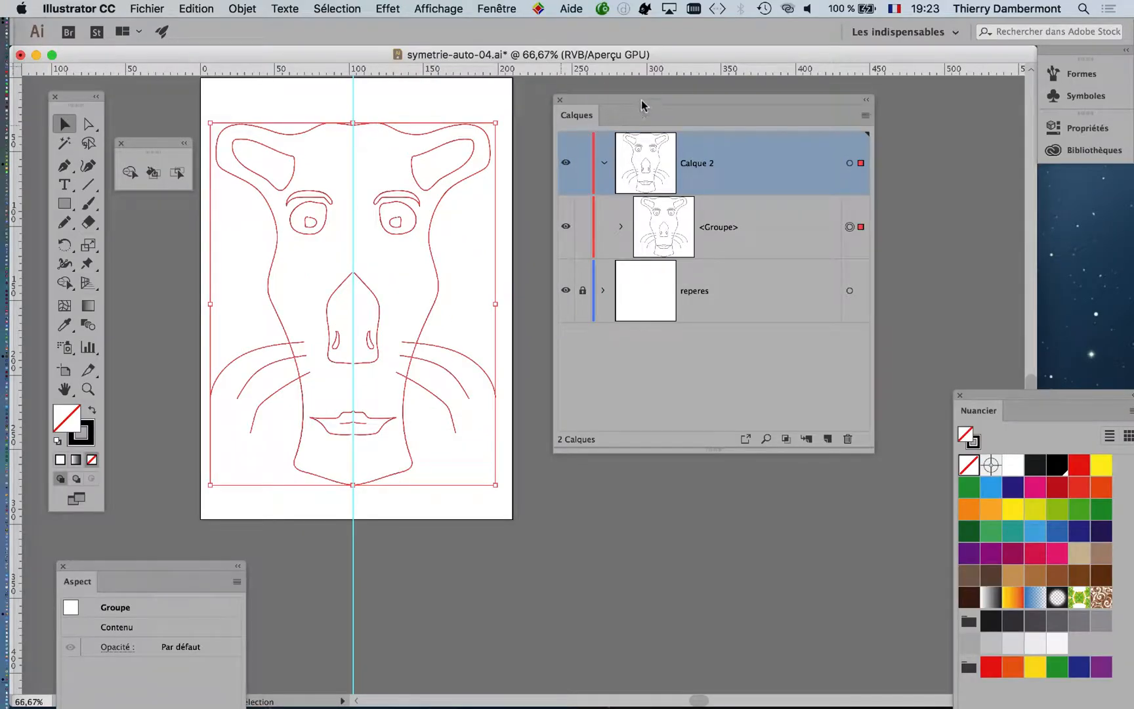
Enlarge the Calques panel and unfold the face group down to the subgroups of its left half
{"action": "left_click_drag", "start_coordinate": [642, 105], "coordinate": [612, 63]}
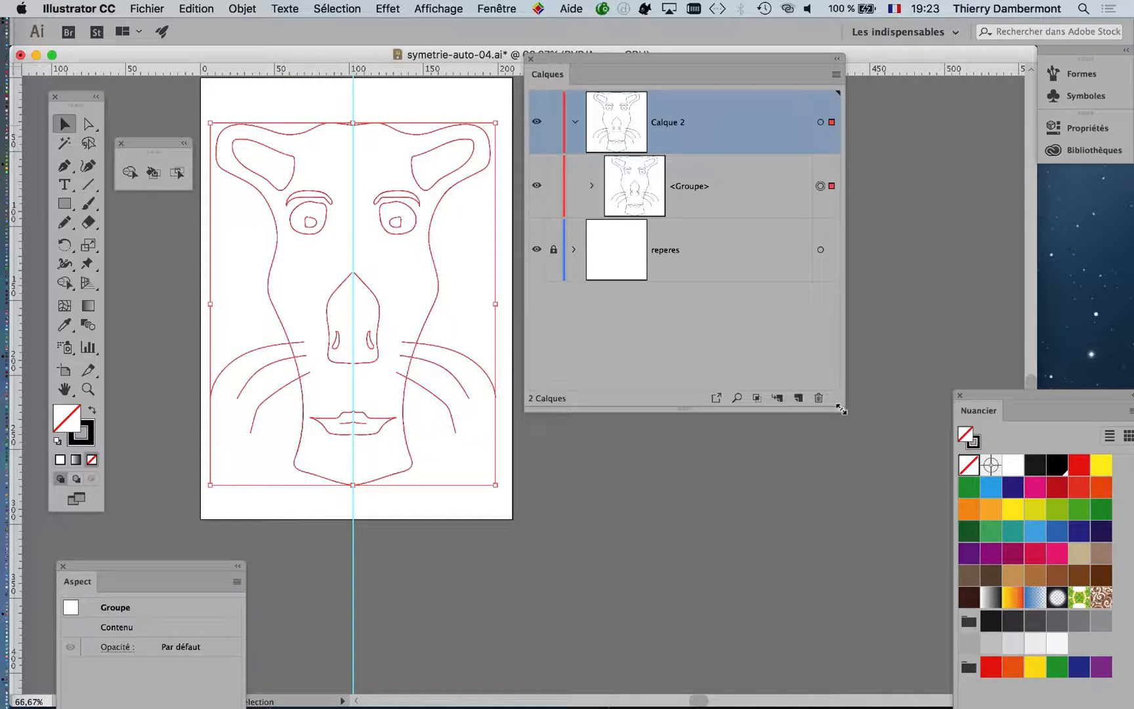
{"action": "left_click_drag", "start_coordinate": [840, 409], "coordinate": [887, 659]}
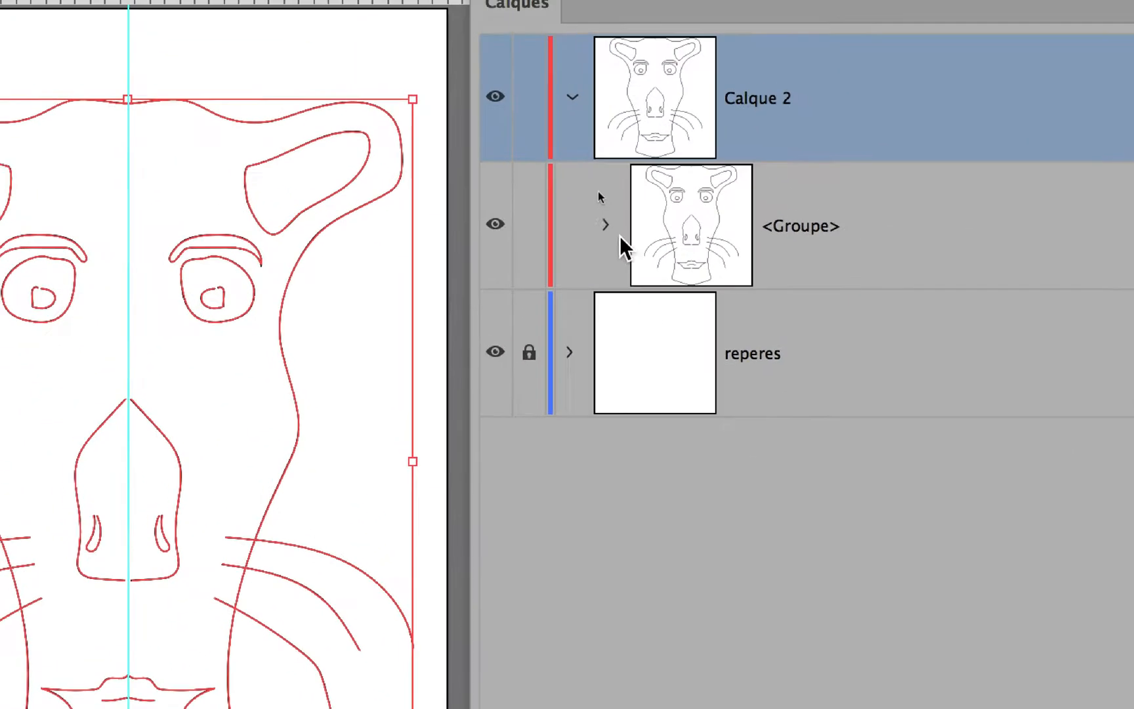
{"action": "left_click", "coordinate": [605, 225]}
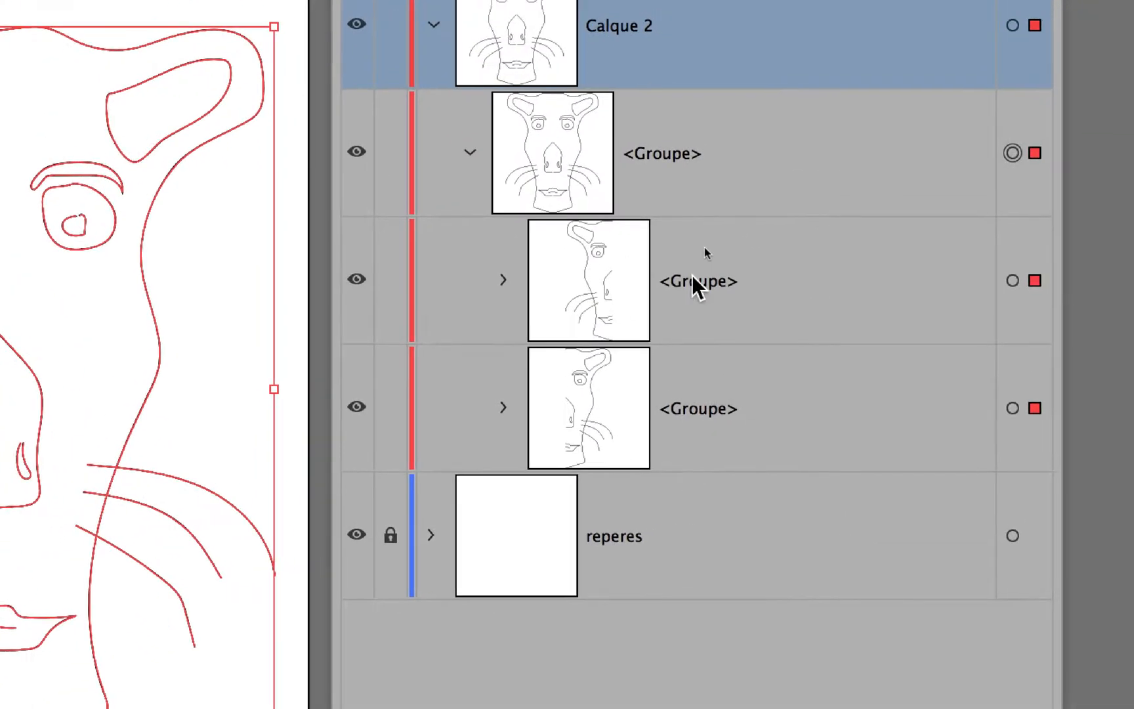
{"action": "left_click", "coordinate": [746, 260]}
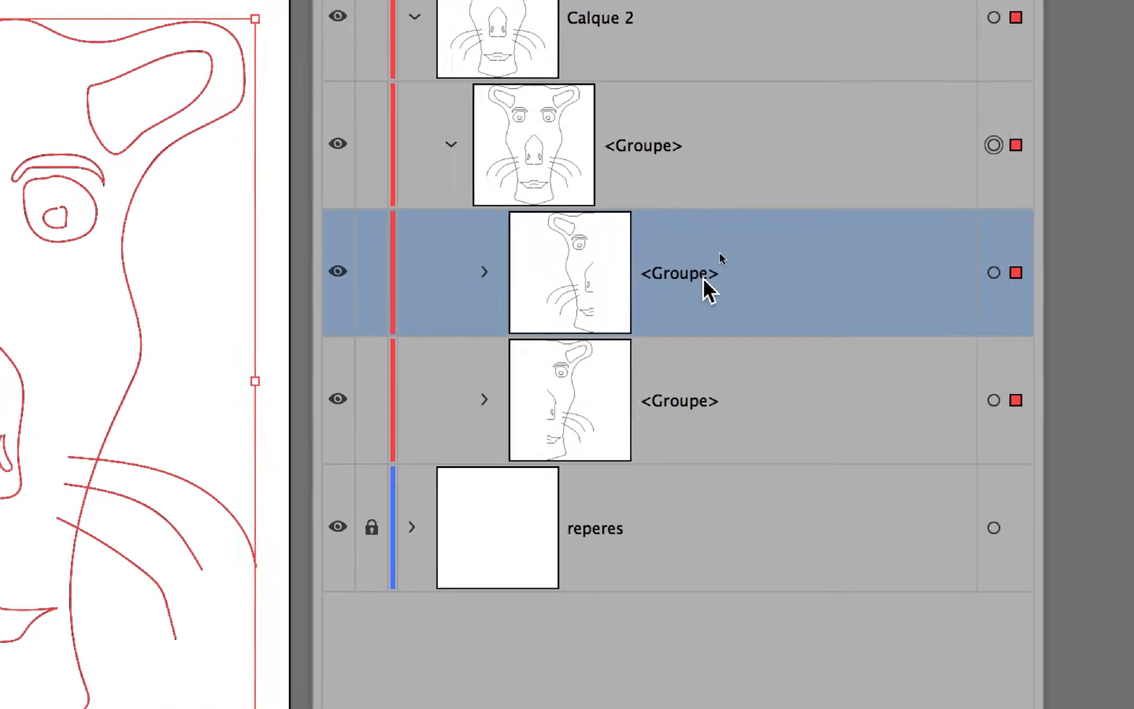
{"action": "left_click", "coordinate": [624, 277]}
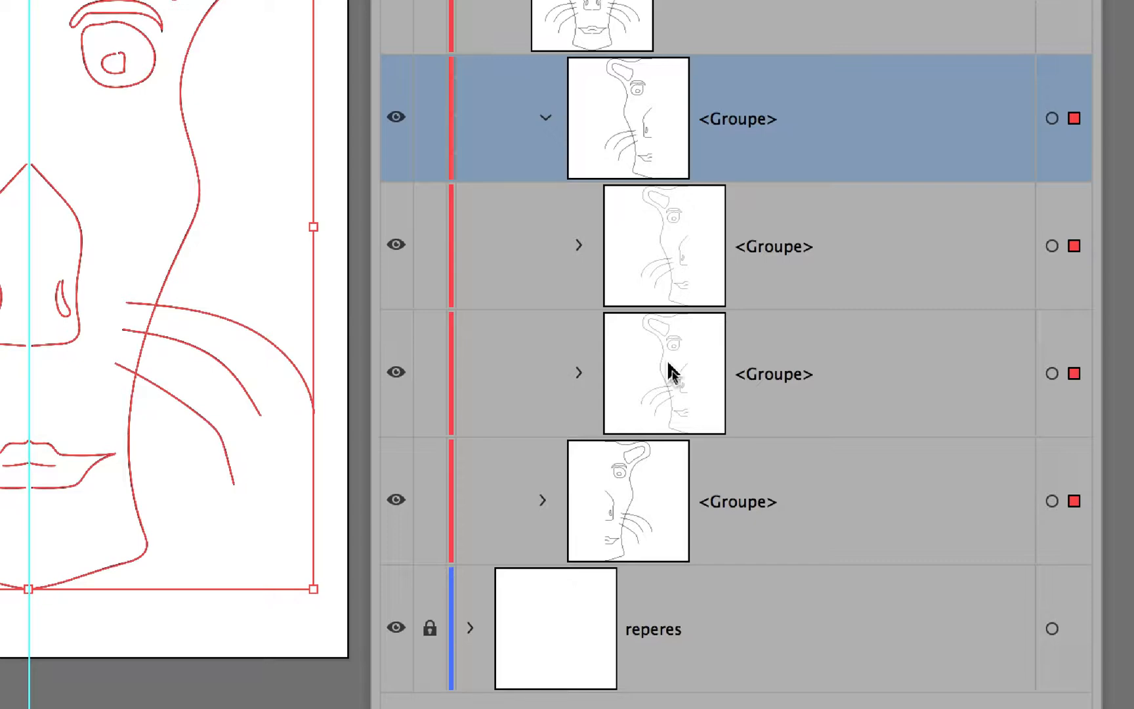
Highlight the first nested group of the left half and examine the paths inside the second one
{"action": "left_click", "coordinate": [668, 364]}
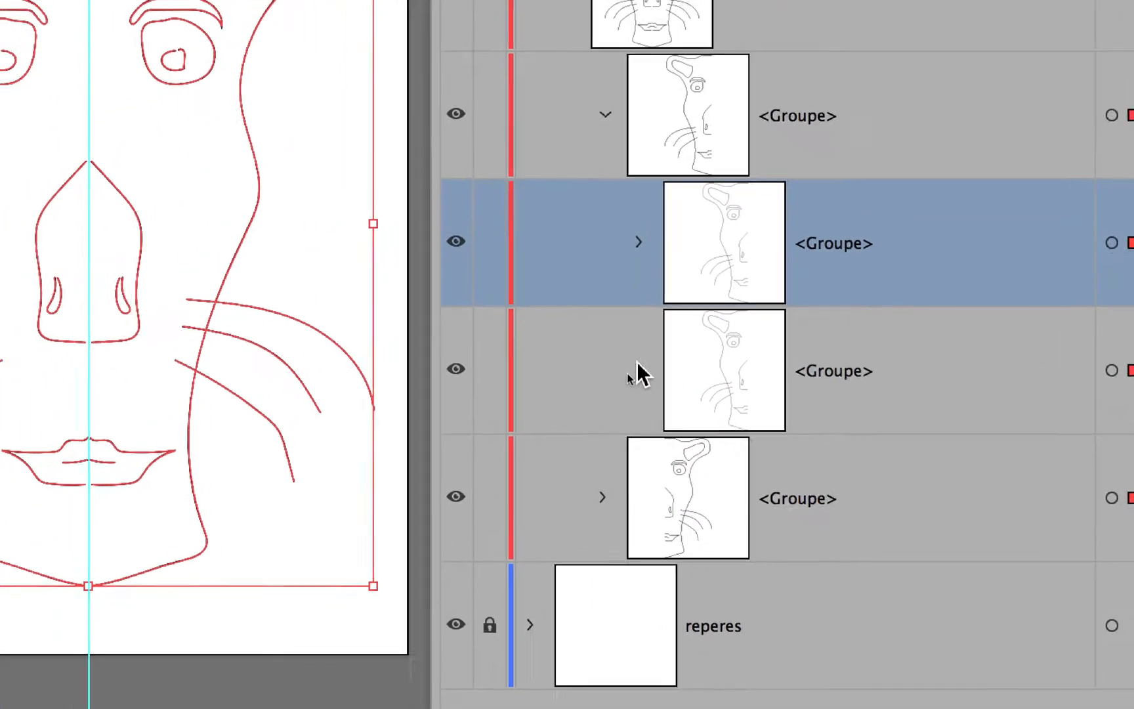
{"action": "left_click", "coordinate": [639, 368]}
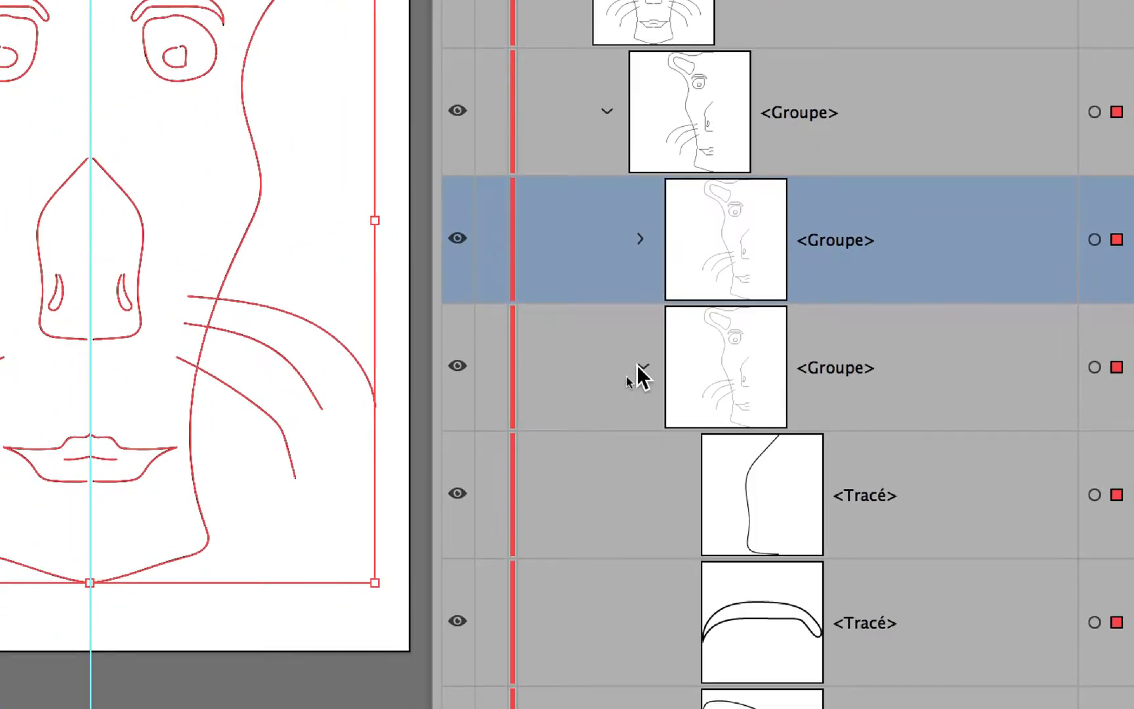
{"action": "left_click", "coordinate": [639, 369]}
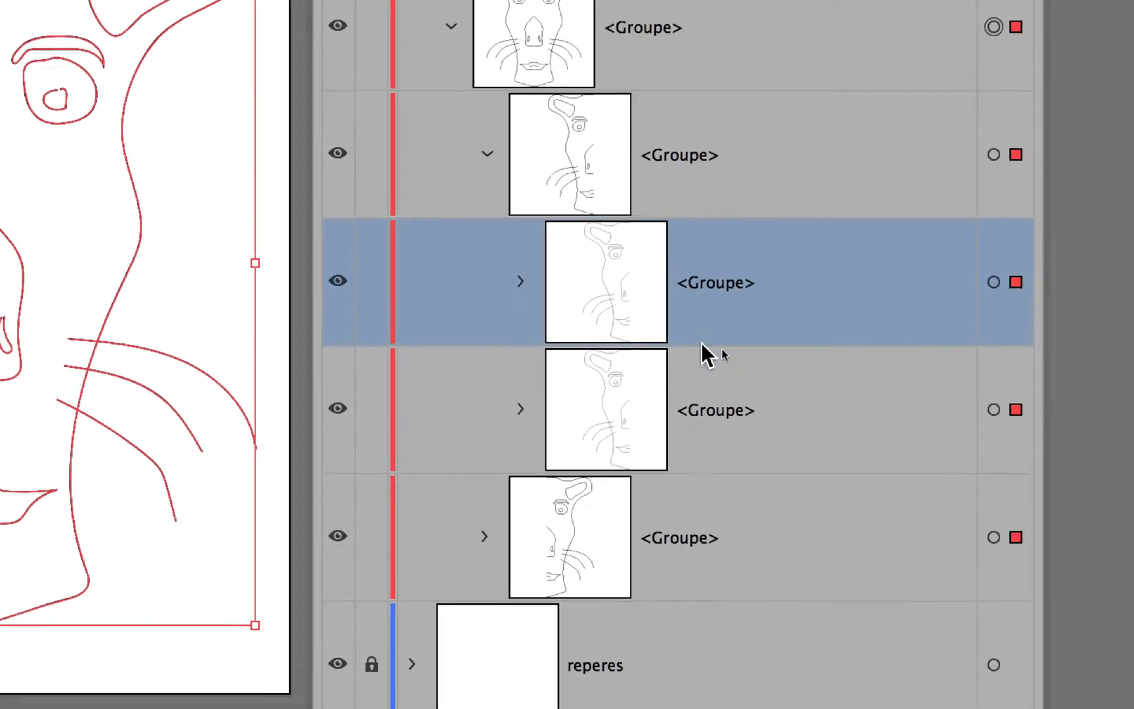
Compare the two nested subgroups of the face's left half and delete the second, duplicate one
{"action": "left_click", "coordinate": [846, 350]}
{"action": "left_click", "coordinate": [709, 272]}
{"action": "left_click", "coordinate": [713, 351]}
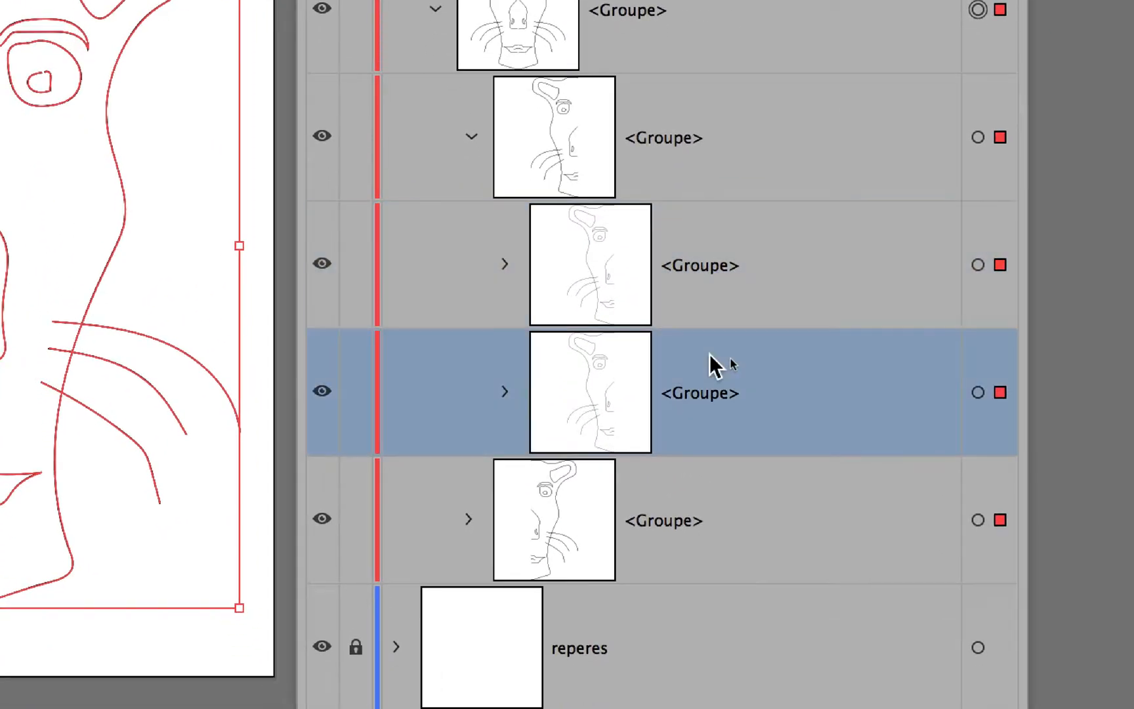
{"action": "left_click", "coordinate": [711, 316]}
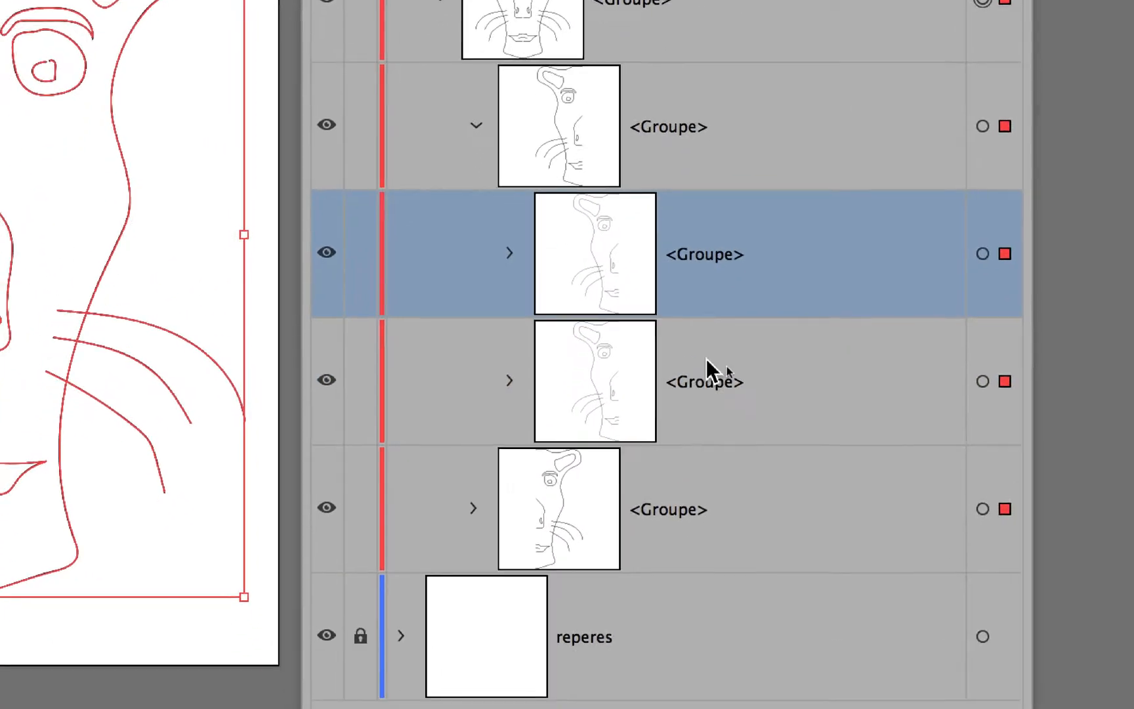
{"action": "left_click", "coordinate": [711, 410]}
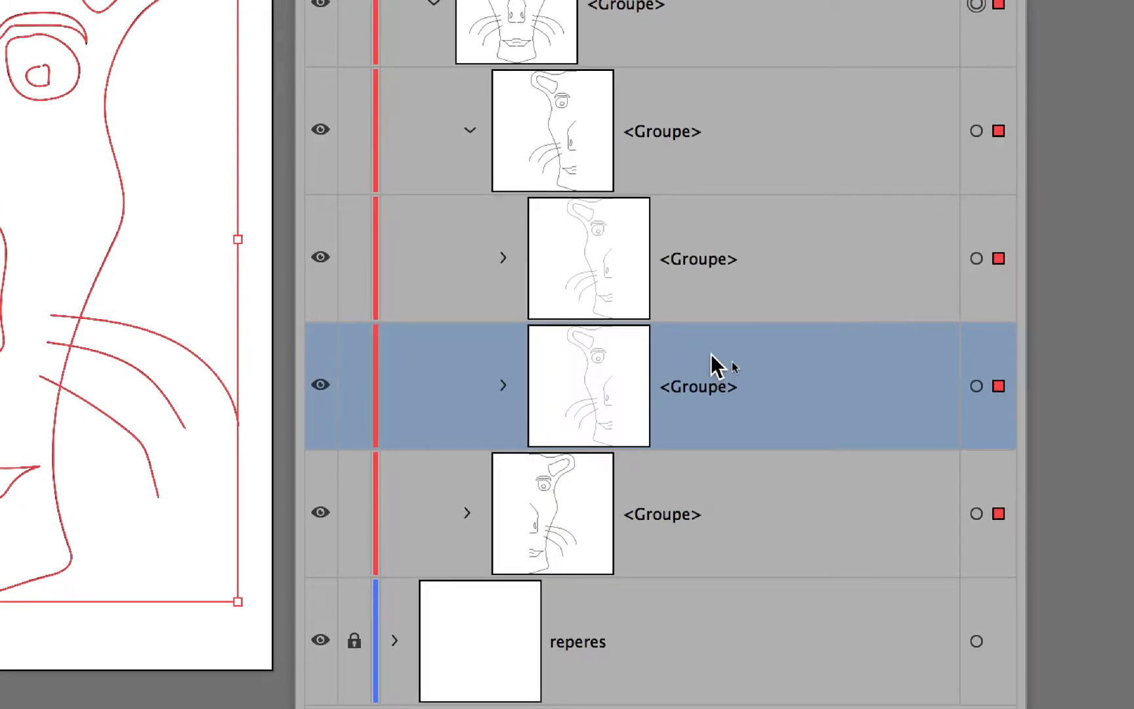
{"action": "left_click_drag", "start_coordinate": [711, 356], "coordinate": [842, 428]}
{"action": "left_click_drag", "start_coordinate": [779, 475], "coordinate": [846, 684]}
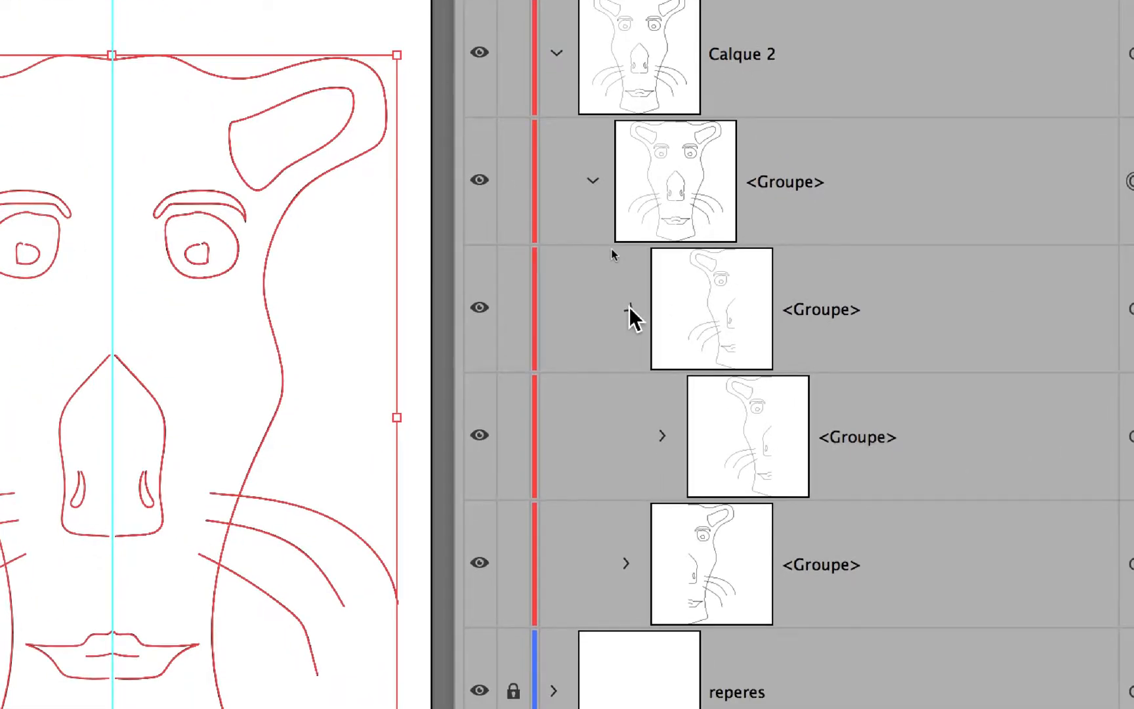
Delete the first of the two duplicate subgroups inside the right half, folding both halves and the face group back up
{"action": "left_click", "coordinate": [530, 235]}
{"action": "left_click", "coordinate": [650, 346]}
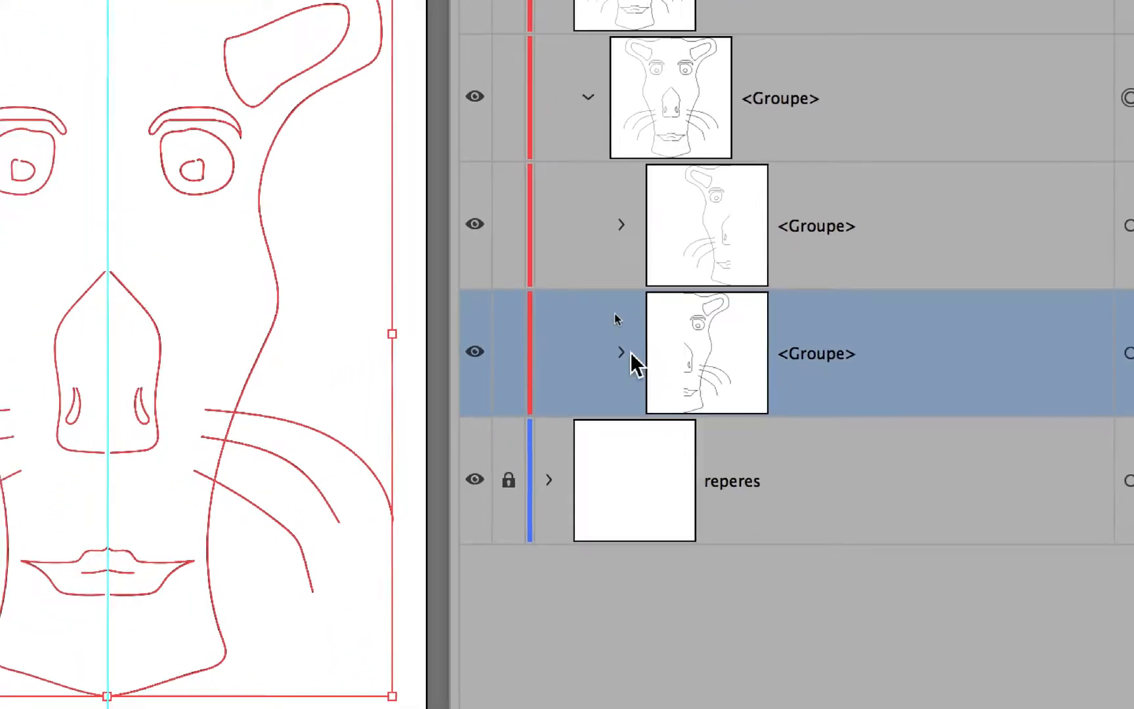
{"action": "left_click", "coordinate": [626, 354]}
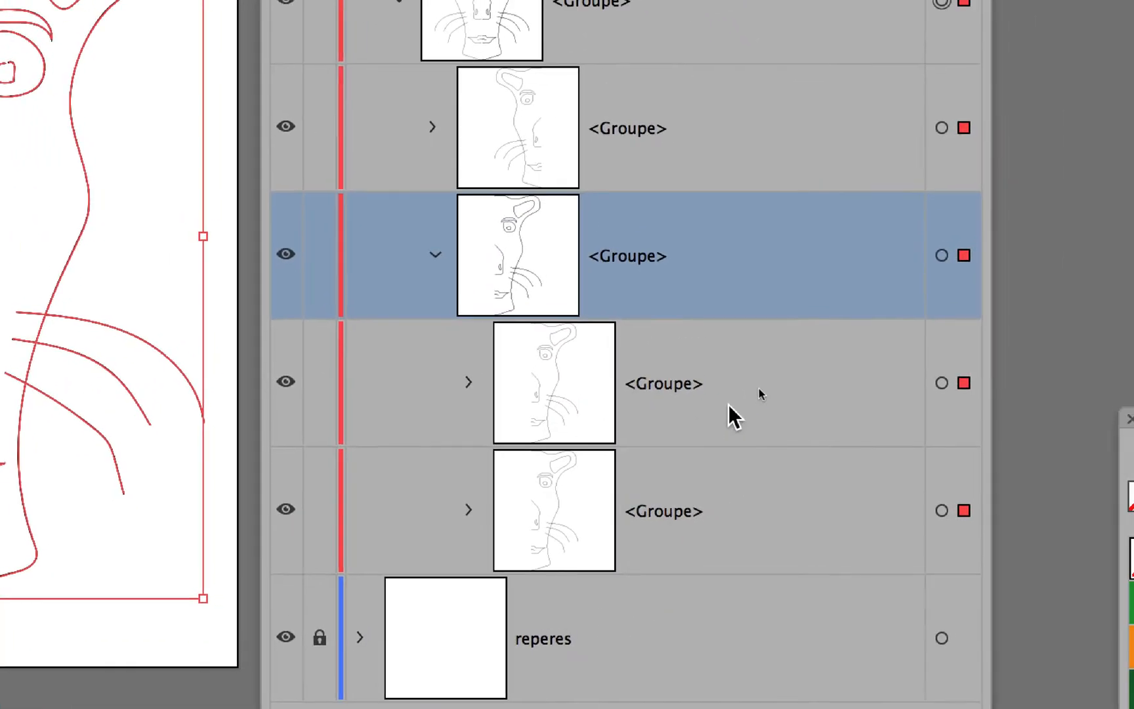
{"action": "left_click", "coordinate": [825, 393]}
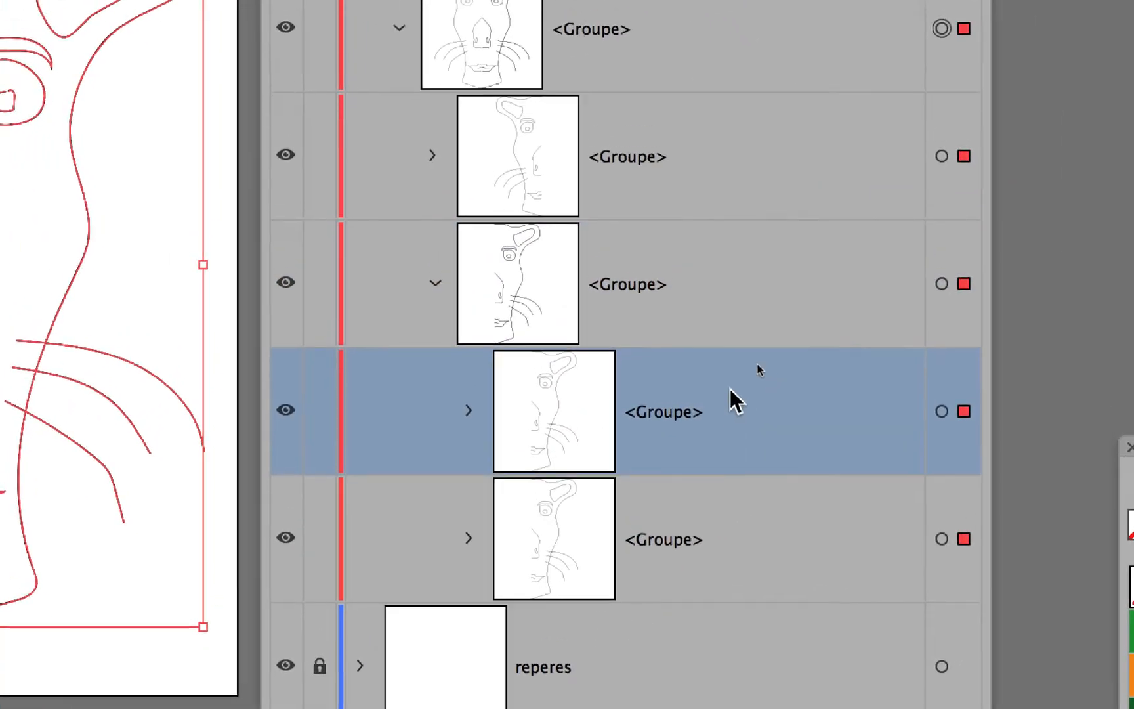
{"action": "left_click_drag", "start_coordinate": [735, 399], "coordinate": [930, 708]}
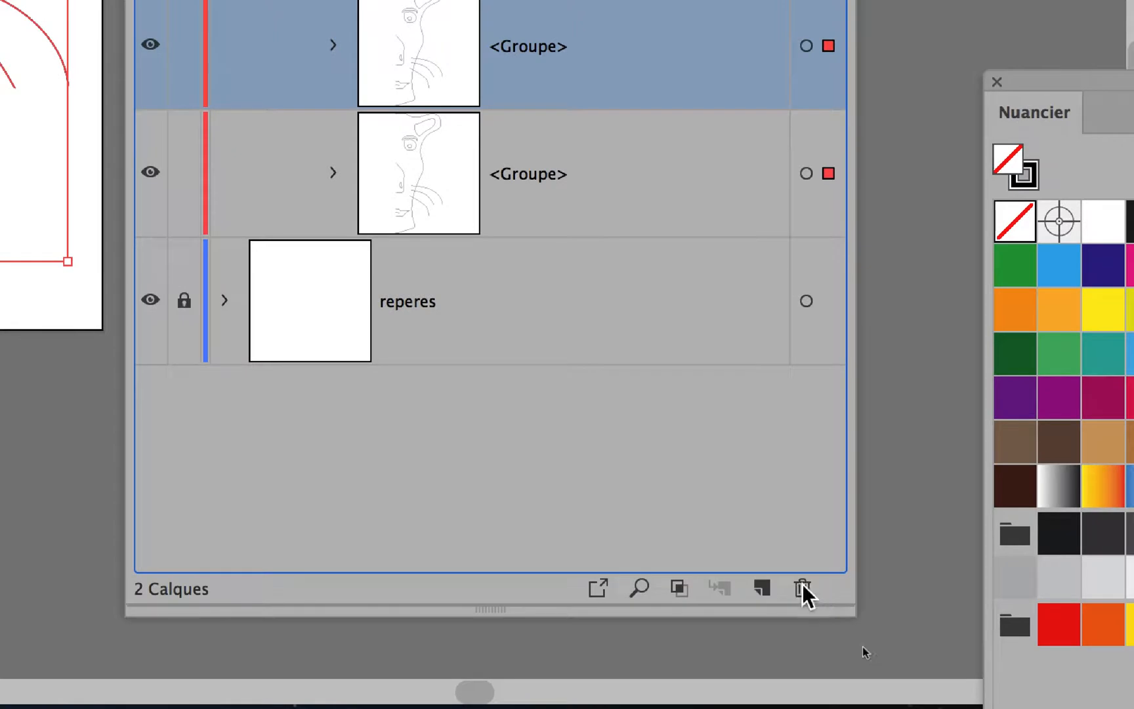
{"action": "left_click_drag", "start_coordinate": [802, 584], "coordinate": [802, 585]}
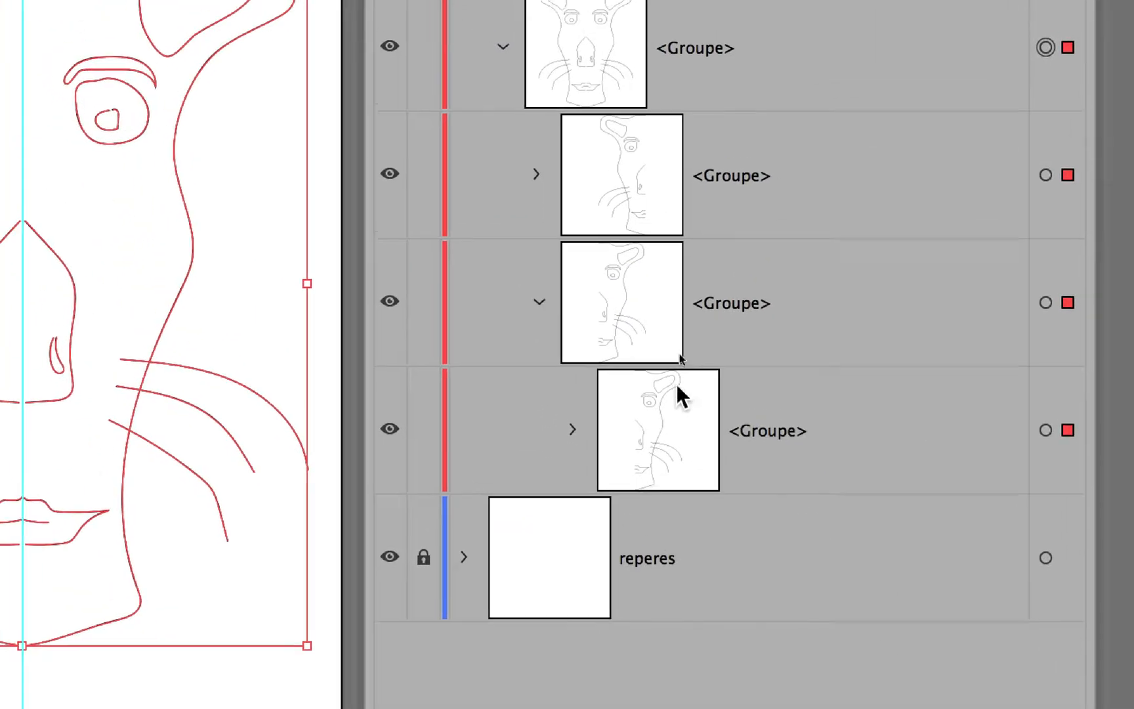
{"action": "left_click", "coordinate": [596, 334]}
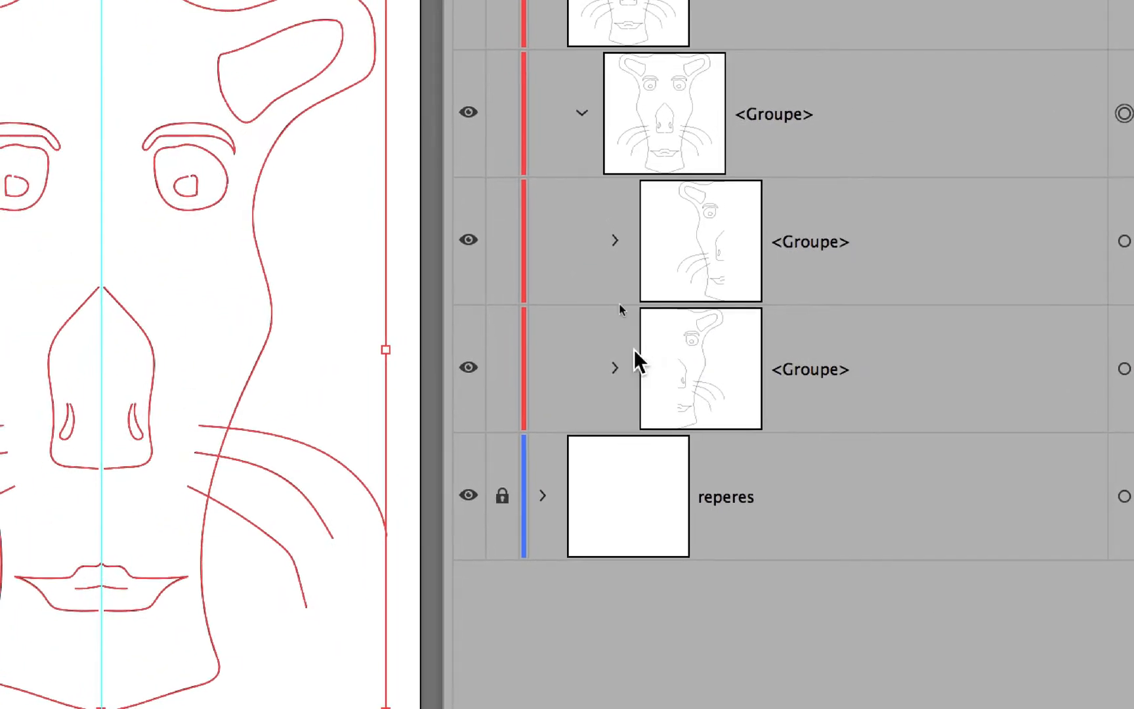
{"action": "left_click", "coordinate": [589, 105]}
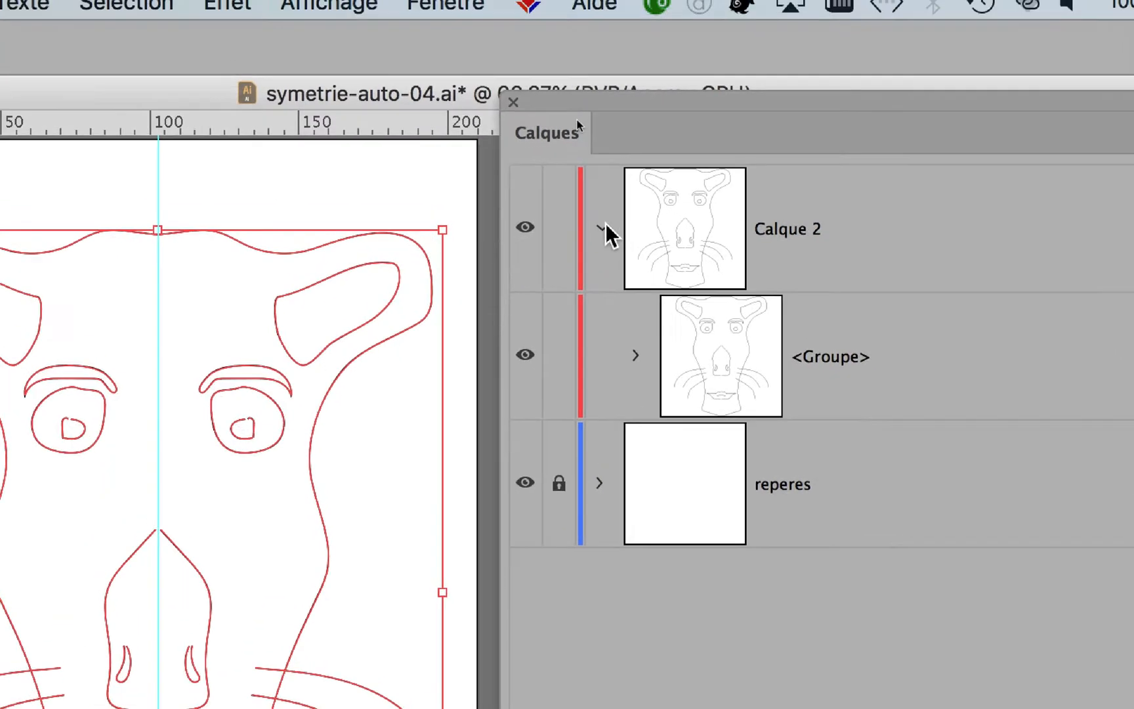
Unfold the face group and its left half to examine the paths in the remaining subgroup, and fold the left half again
{"action": "left_click", "coordinate": [635, 355]}
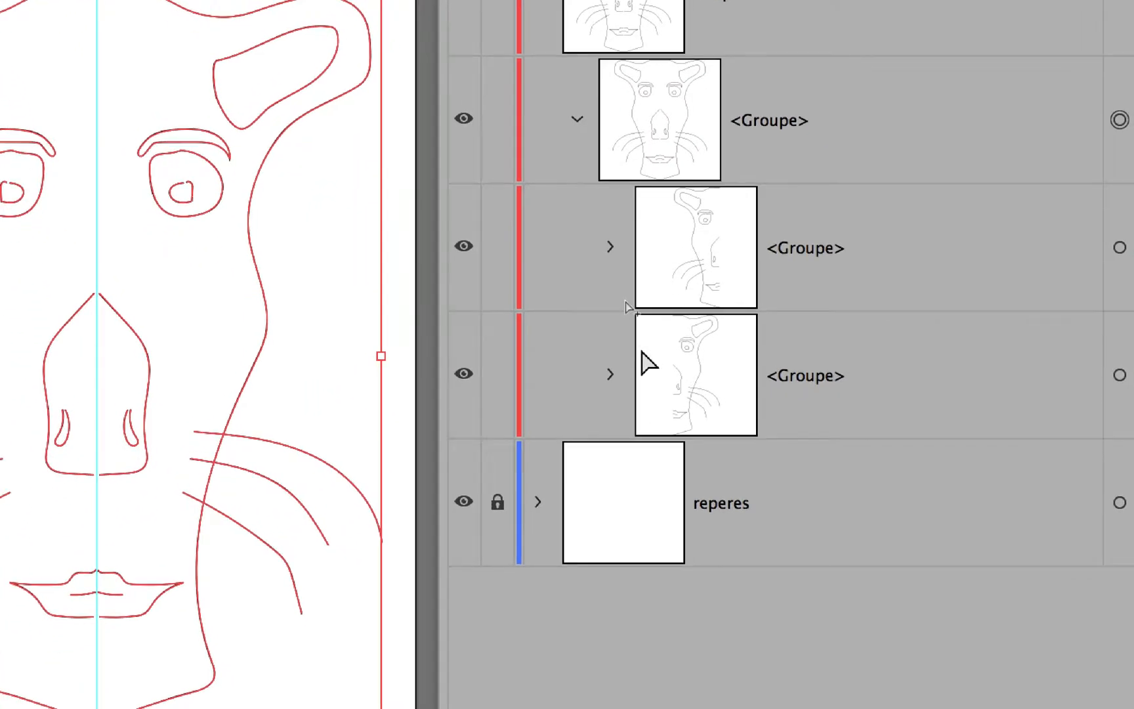
{"action": "key", "text": "alt+super+equal"}
{"action": "key", "text": "alt+super+equal"}
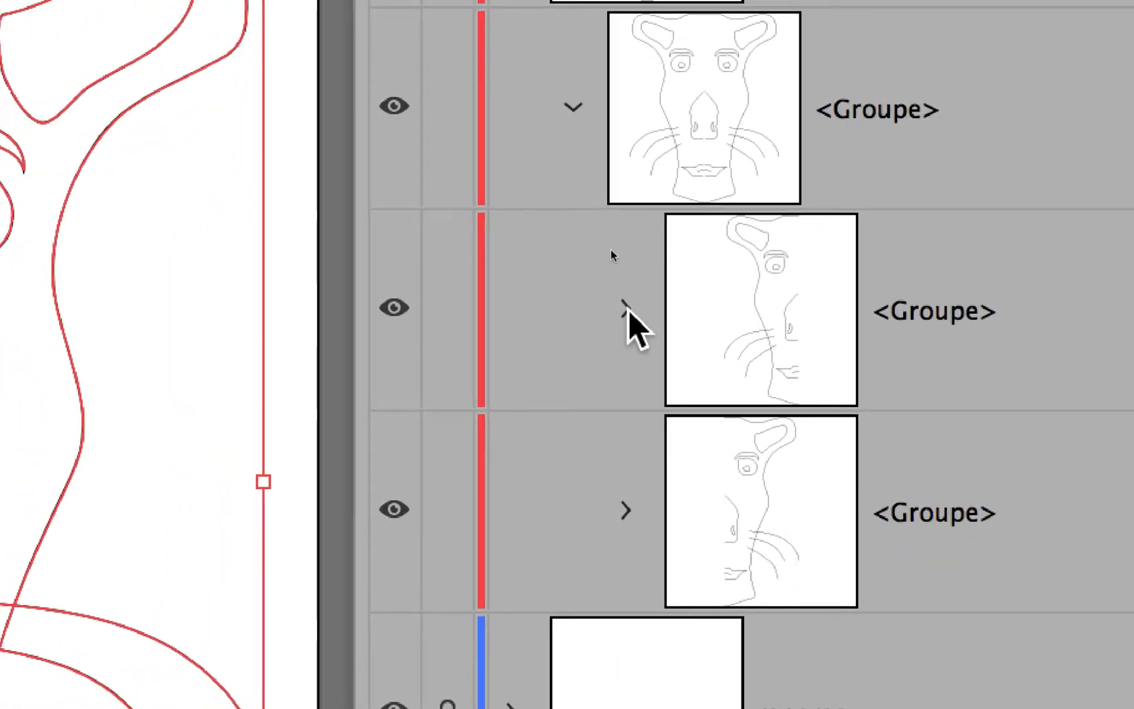
{"action": "left_click", "coordinate": [495, 299]}
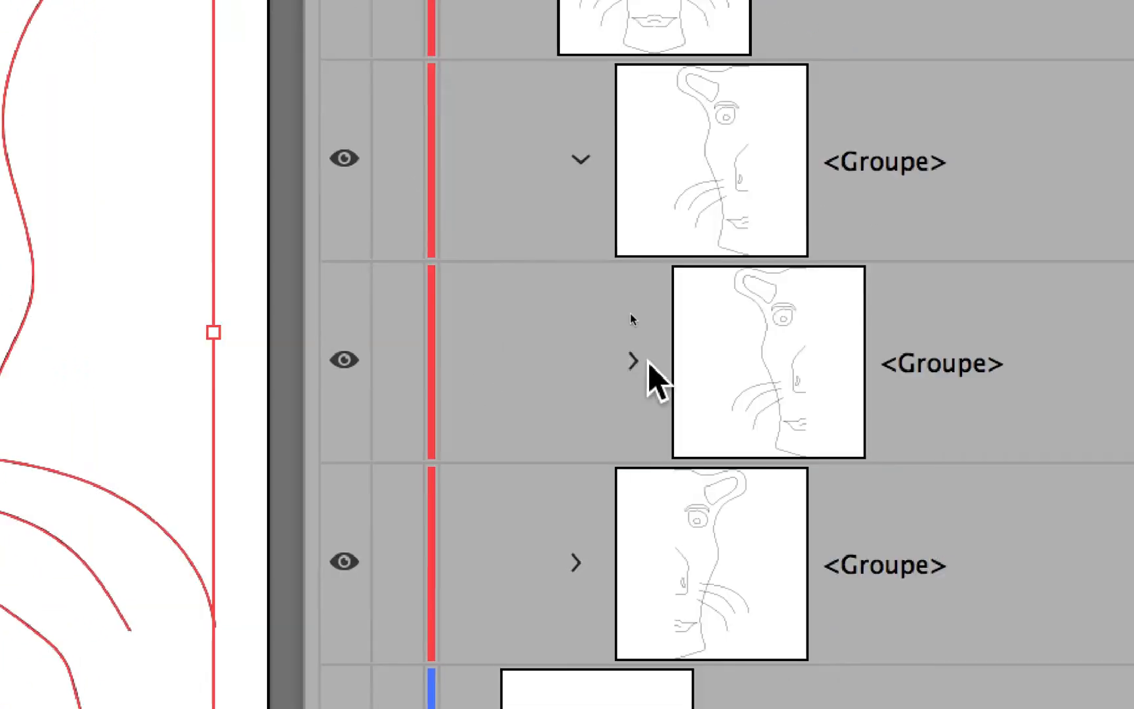
{"action": "left_click", "coordinate": [647, 361]}
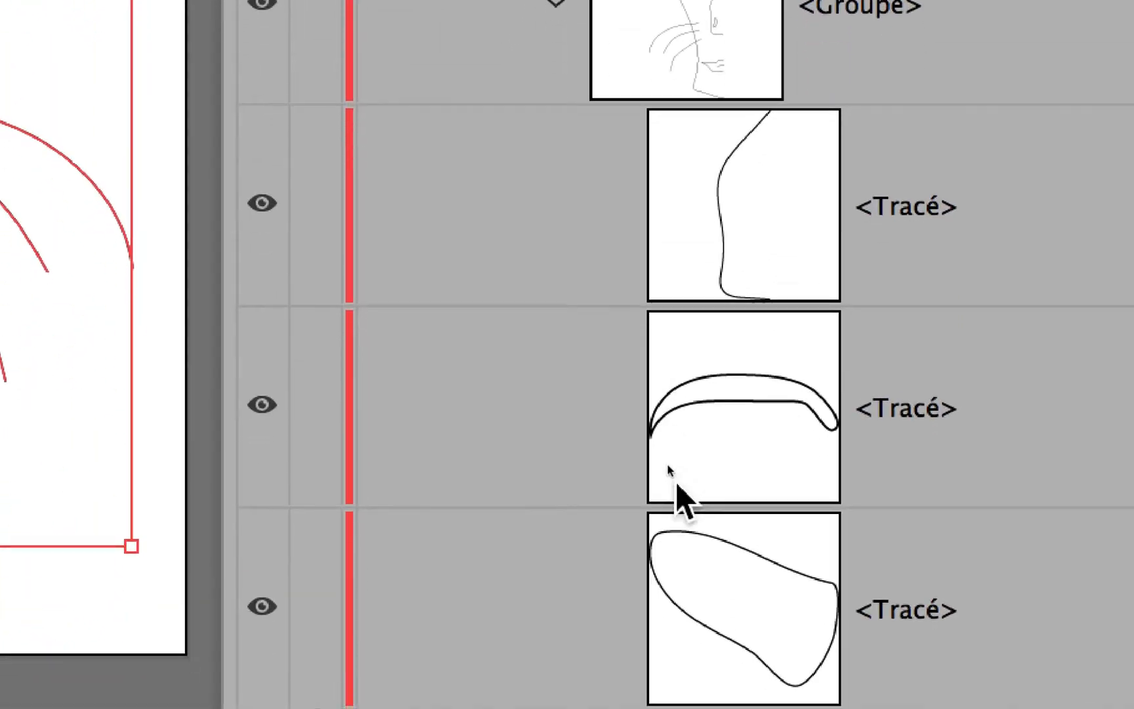
{"action": "left_click", "coordinate": [557, 4]}
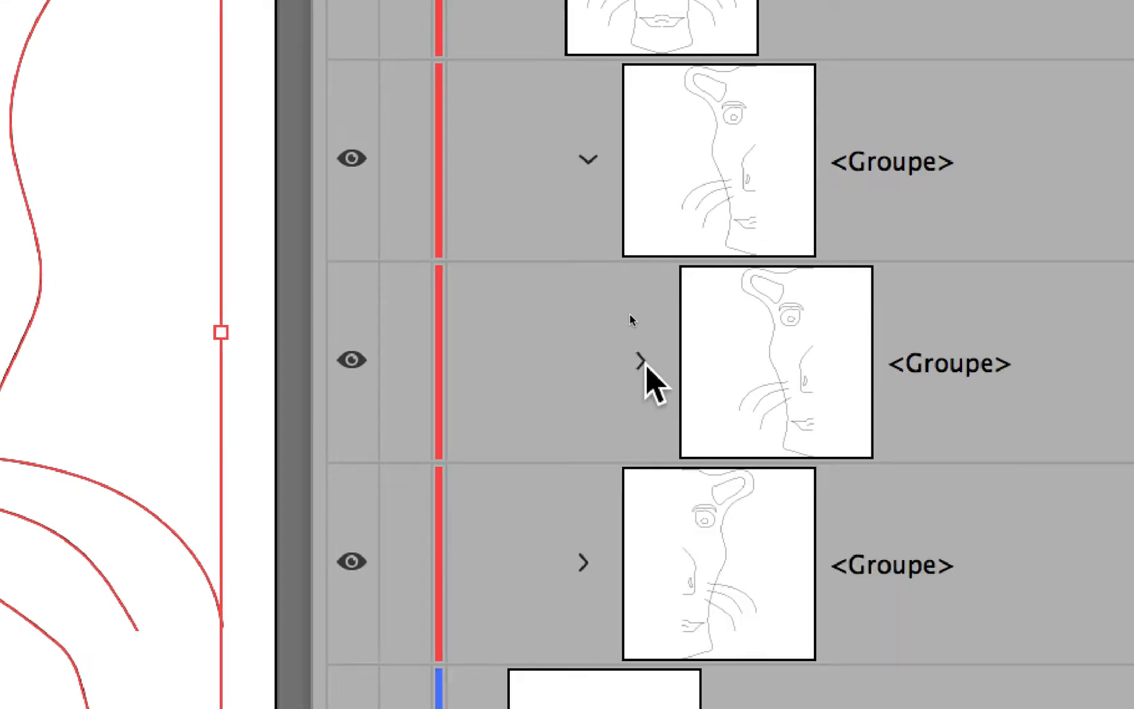
{"action": "left_click", "coordinate": [640, 362]}
{"action": "left_click", "coordinate": [640, 361]}
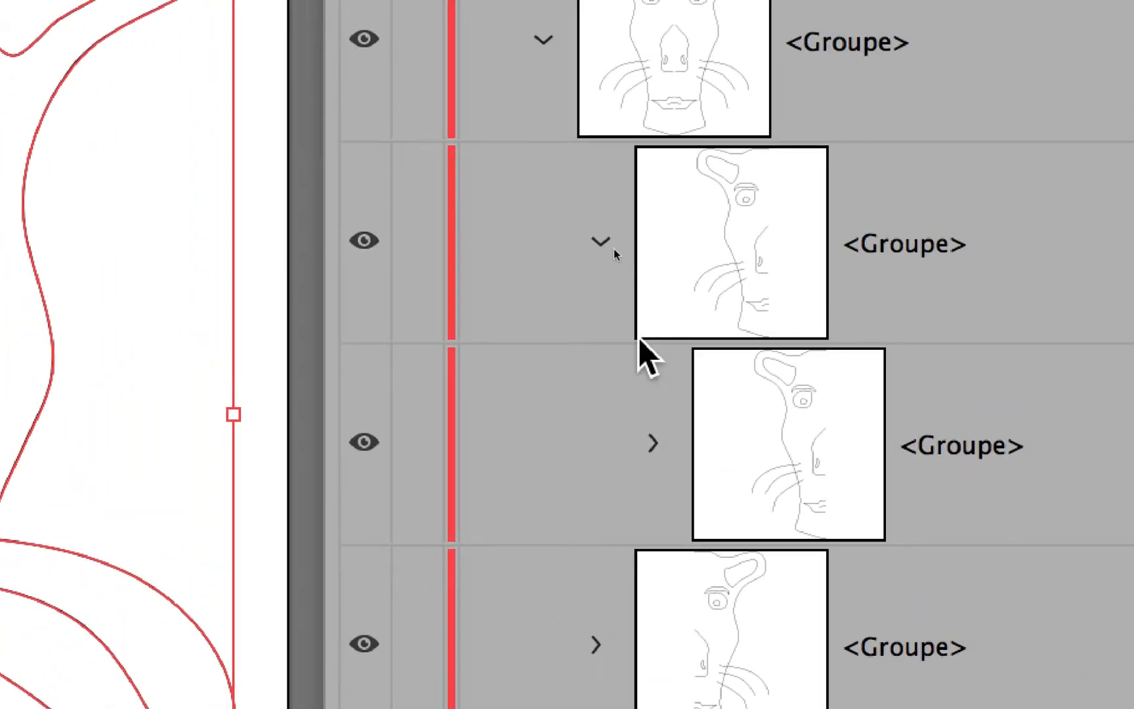
{"action": "left_click", "coordinate": [468, 162]}
Examine the paths in the right half's remaining subgroup, and fold its levels back into the single face group
{"action": "left_click", "coordinate": [1005, 340]}
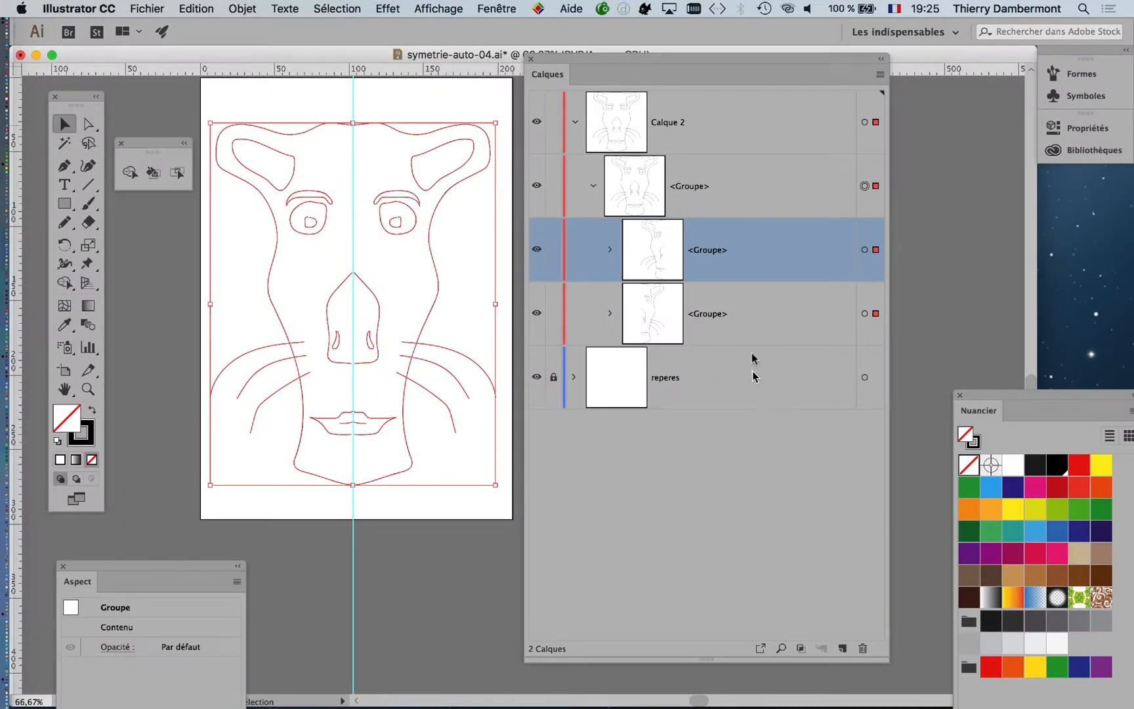
{"action": "left_click", "coordinate": [784, 478]}
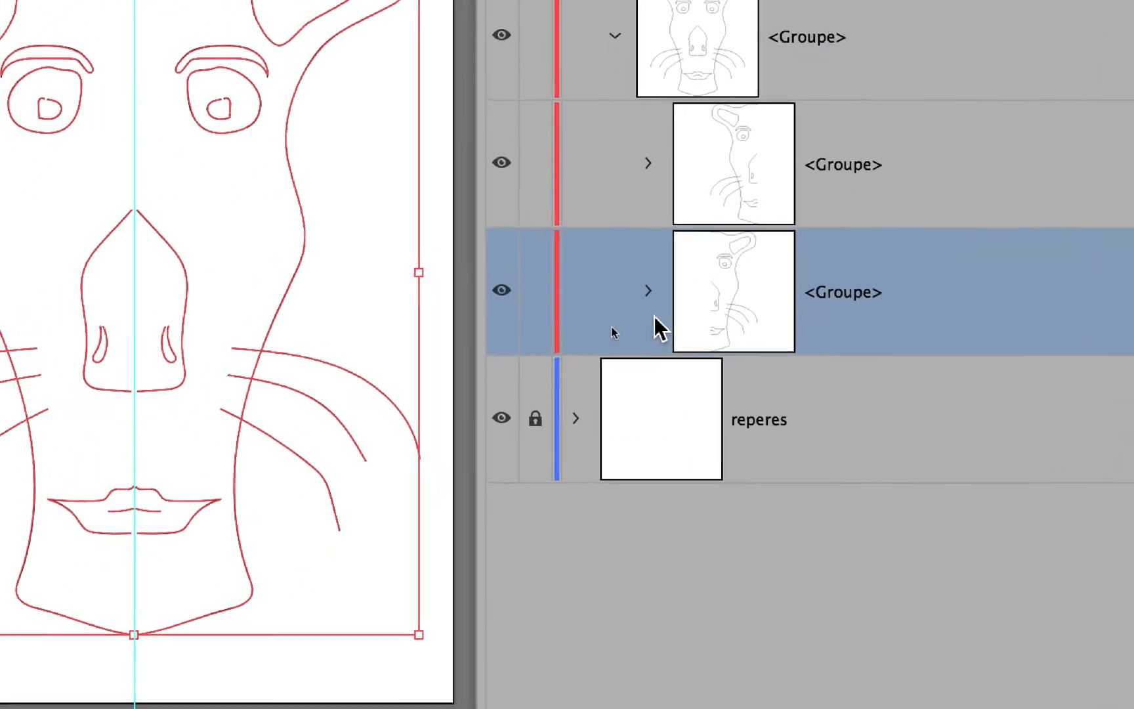
{"action": "left_click", "coordinate": [648, 291]}
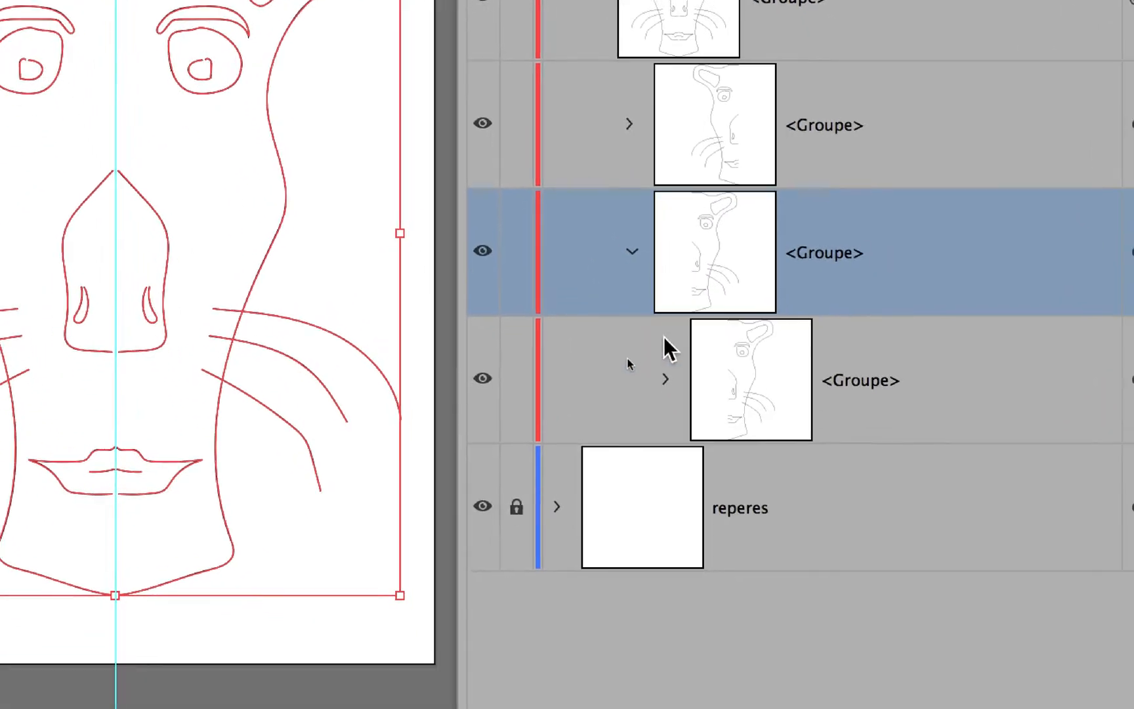
{"action": "left_click", "coordinate": [665, 377]}
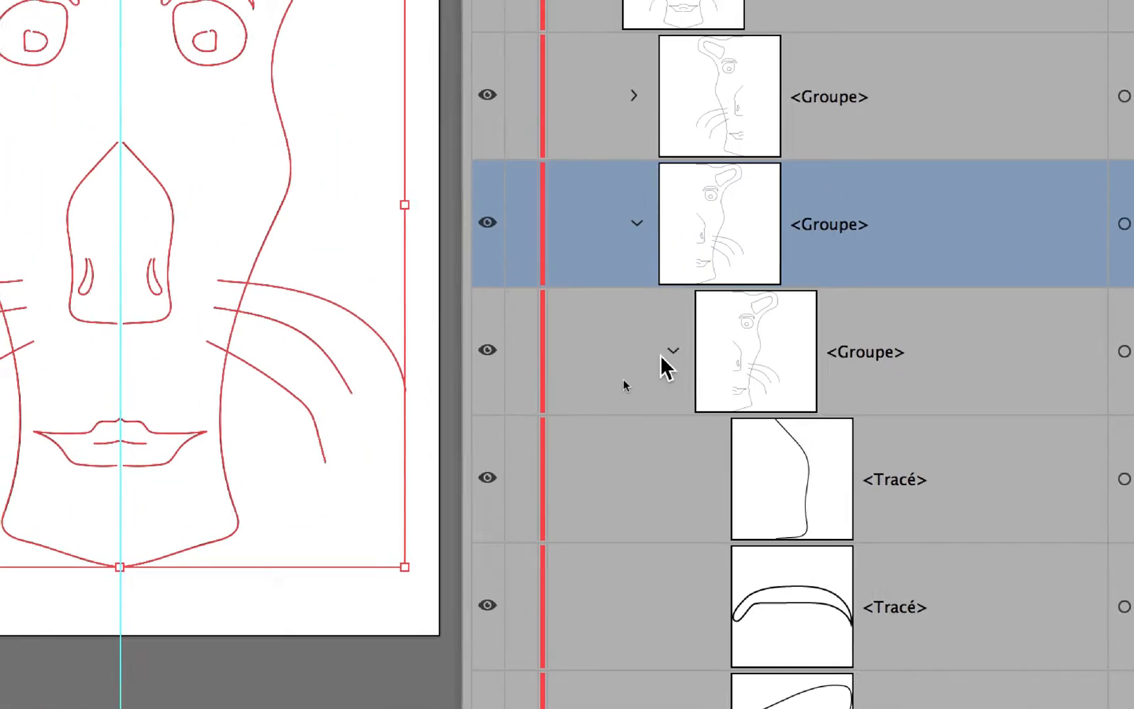
{"action": "left_click", "coordinate": [672, 350]}
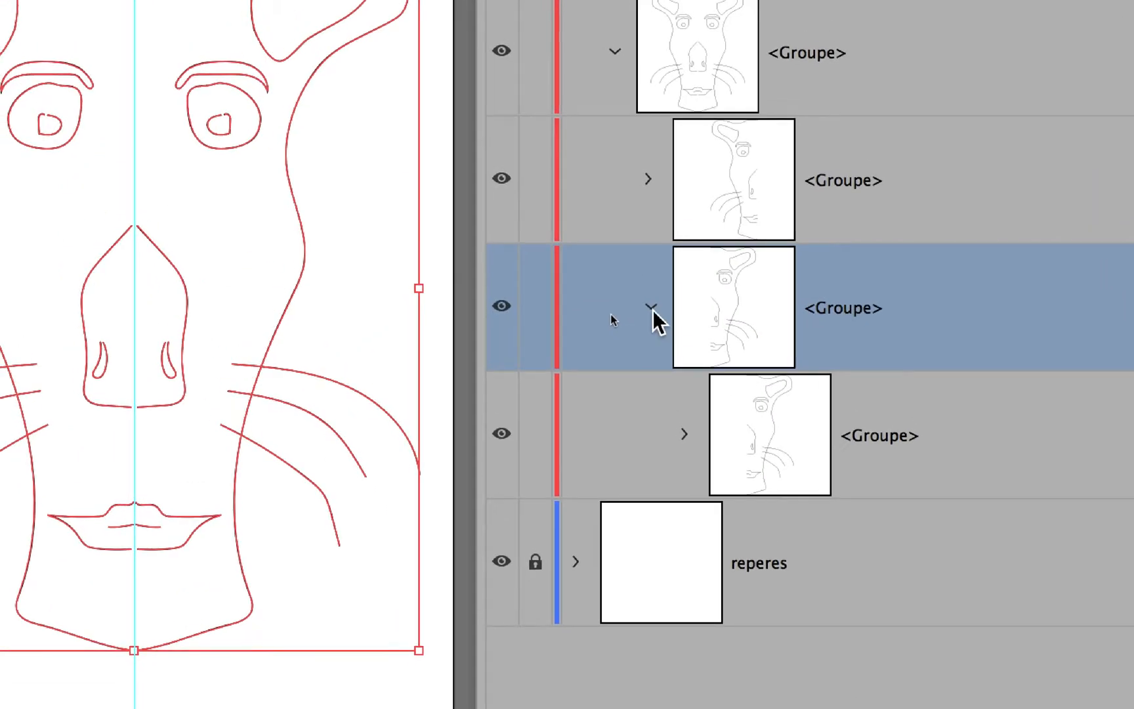
{"action": "left_click", "coordinate": [637, 222]}
{"action": "left_click", "coordinate": [623, 57]}
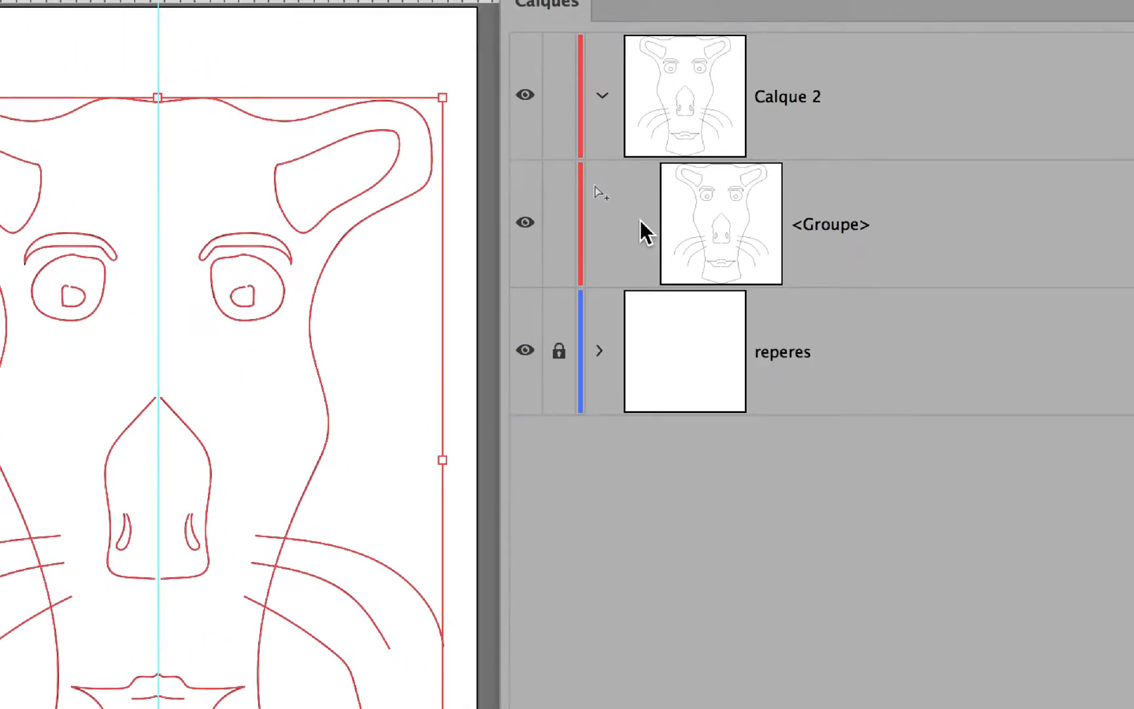
Save the drawing under the new name symetrie-auto-05.ai in Adobe Illustrator format, accepting the save options
{"action": "key", "text": "a"}
{"action": "key", "text": "v"}
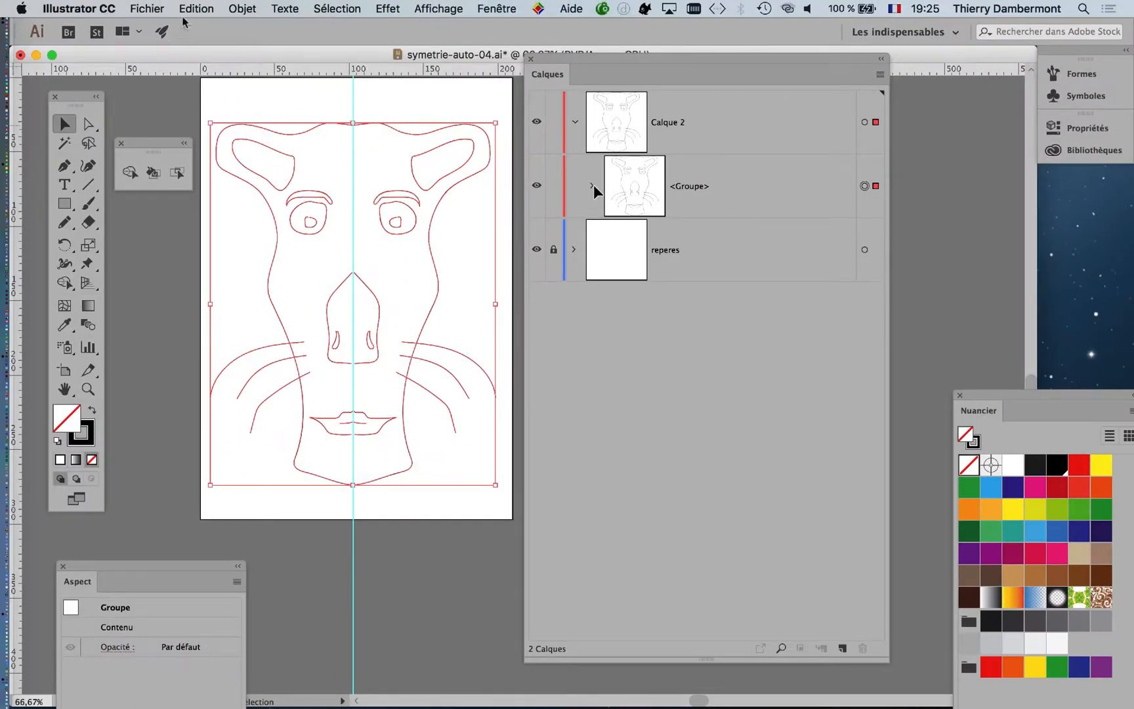
{"action": "left_click", "coordinate": [147, 9]}
{"action": "left_click", "coordinate": [220, 144]}
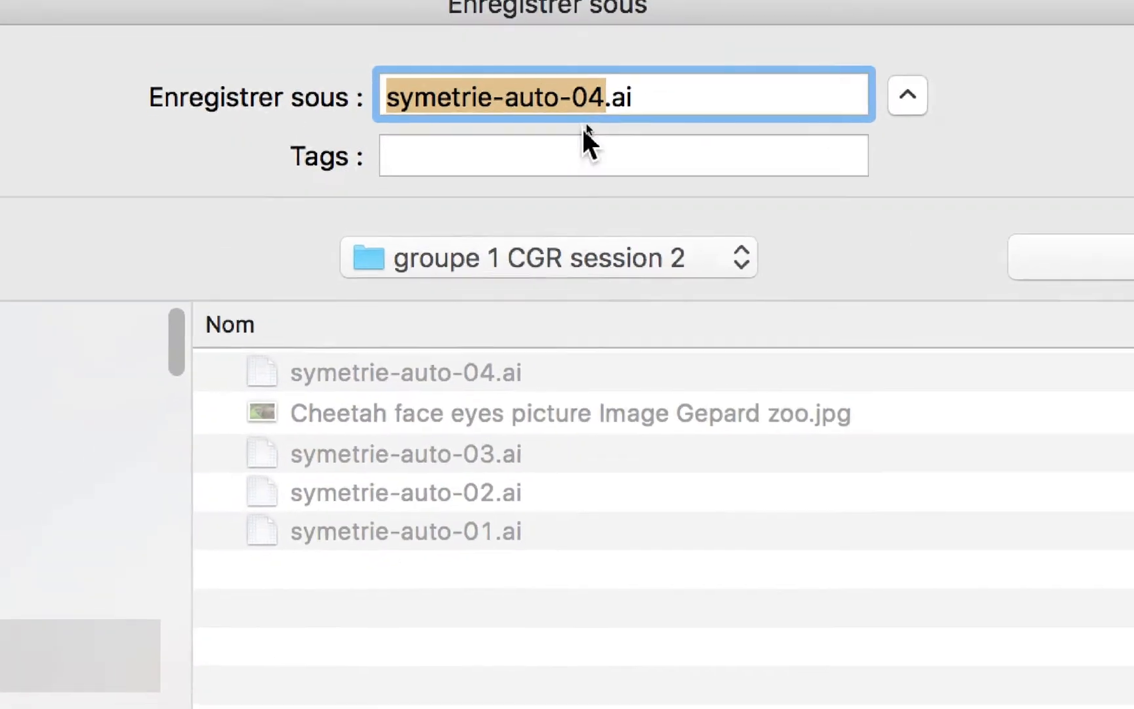
{"action": "left_click_drag", "start_coordinate": [604, 99], "coordinate": [588, 99]}
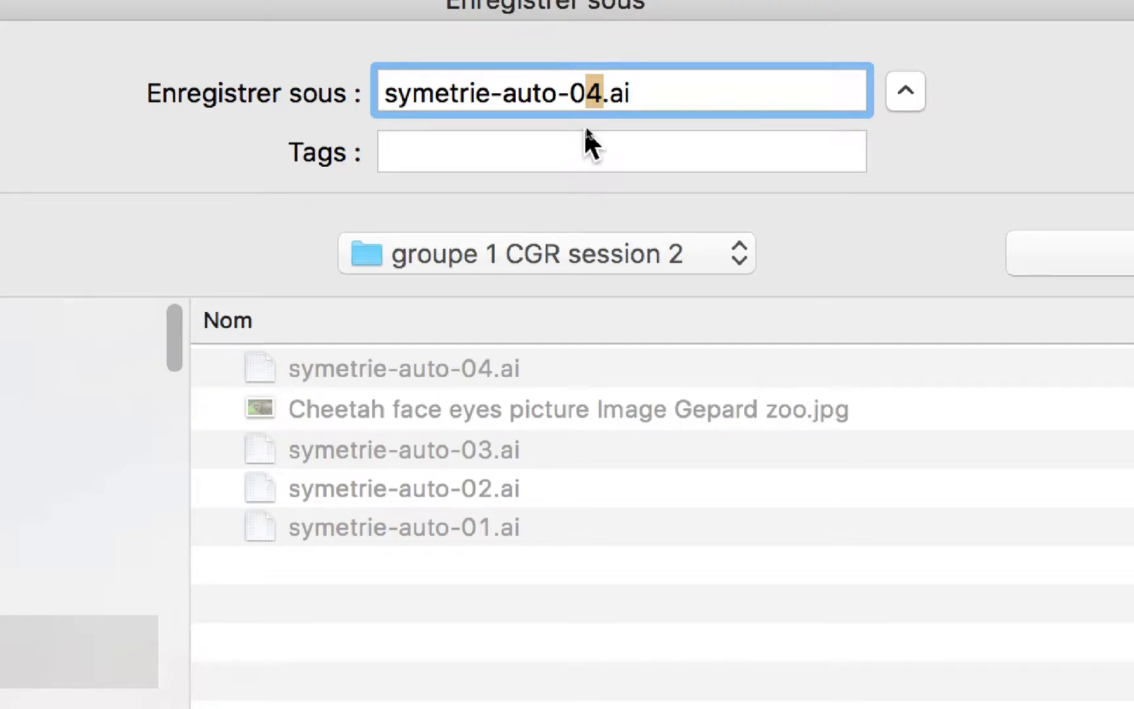
{"action": "type", "text": "5"}
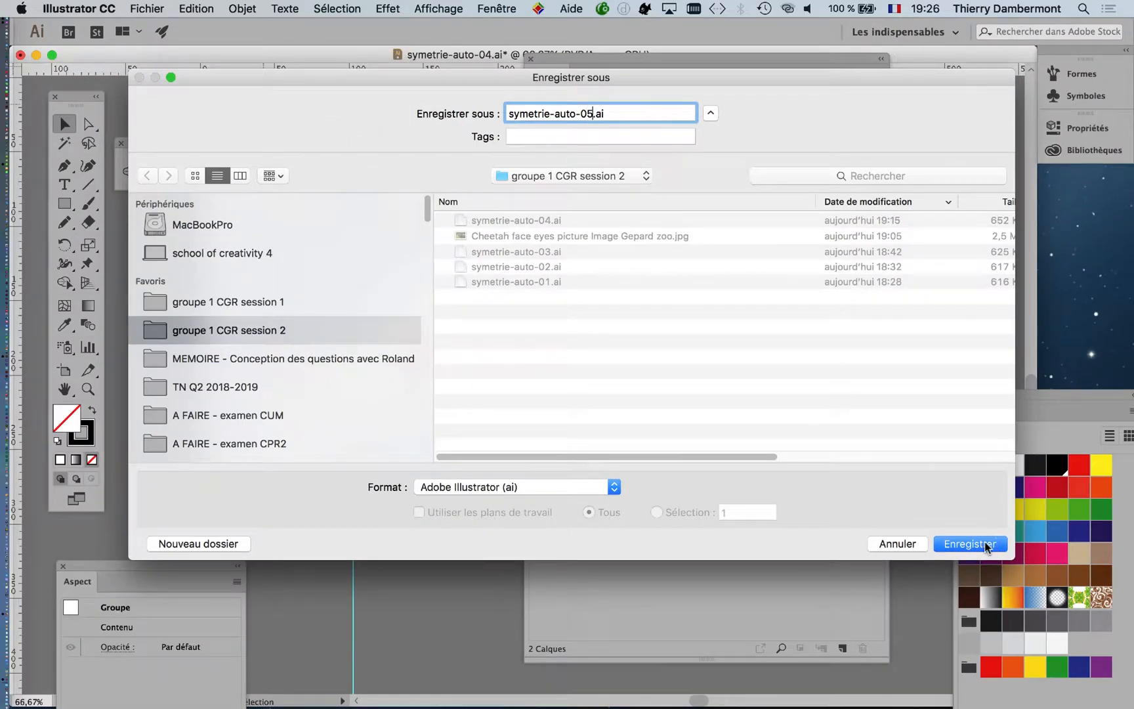
{"action": "left_click", "coordinate": [987, 546]}
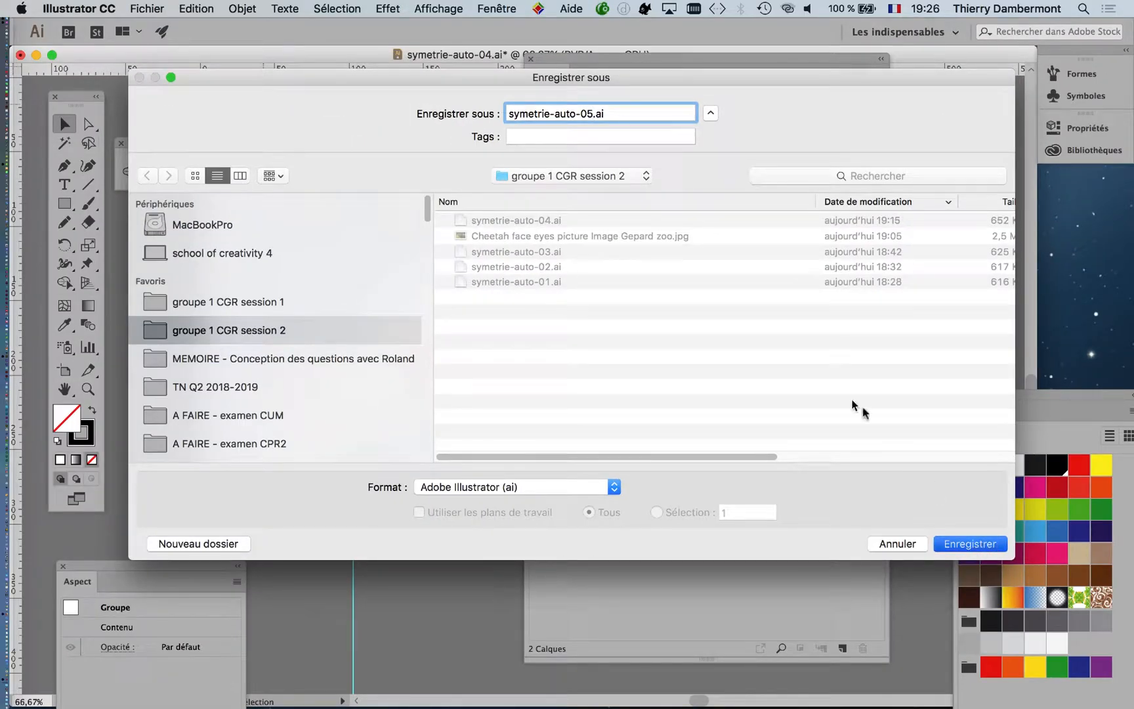
{"action": "left_click", "coordinate": [722, 596]}
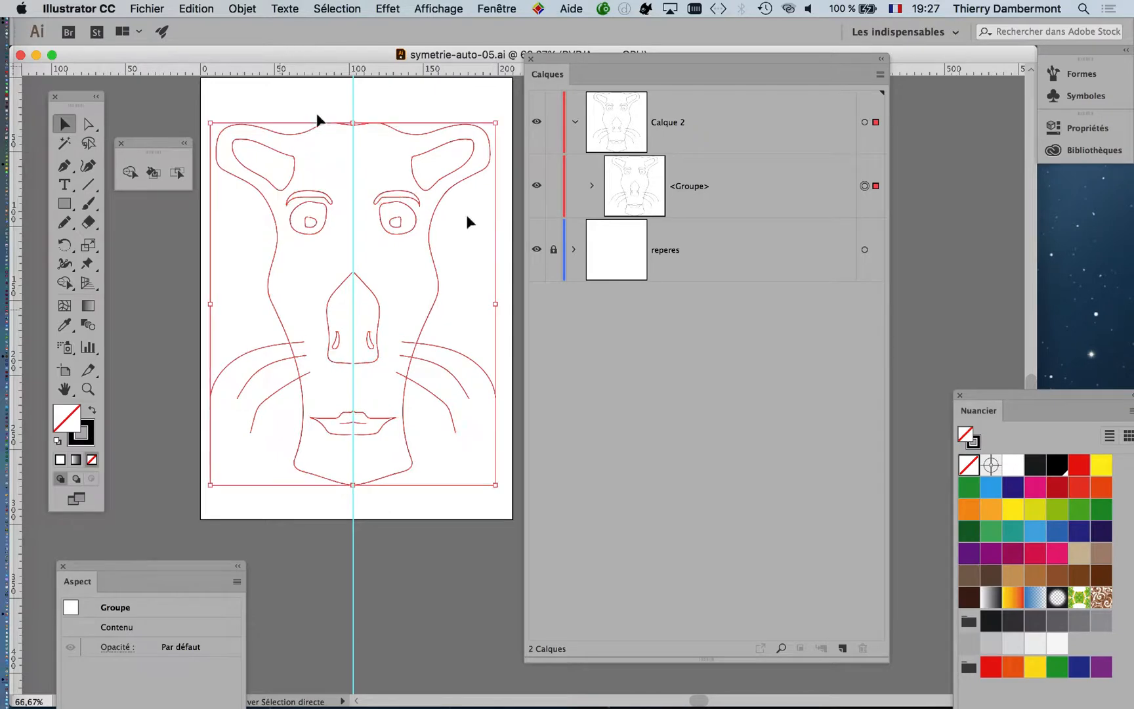
Shrink the Calques panel to fit its few rows and place it in the free space between the artboard and the Nuancier panel
{"action": "left_click_drag", "start_coordinate": [661, 63], "coordinate": [732, 71]}
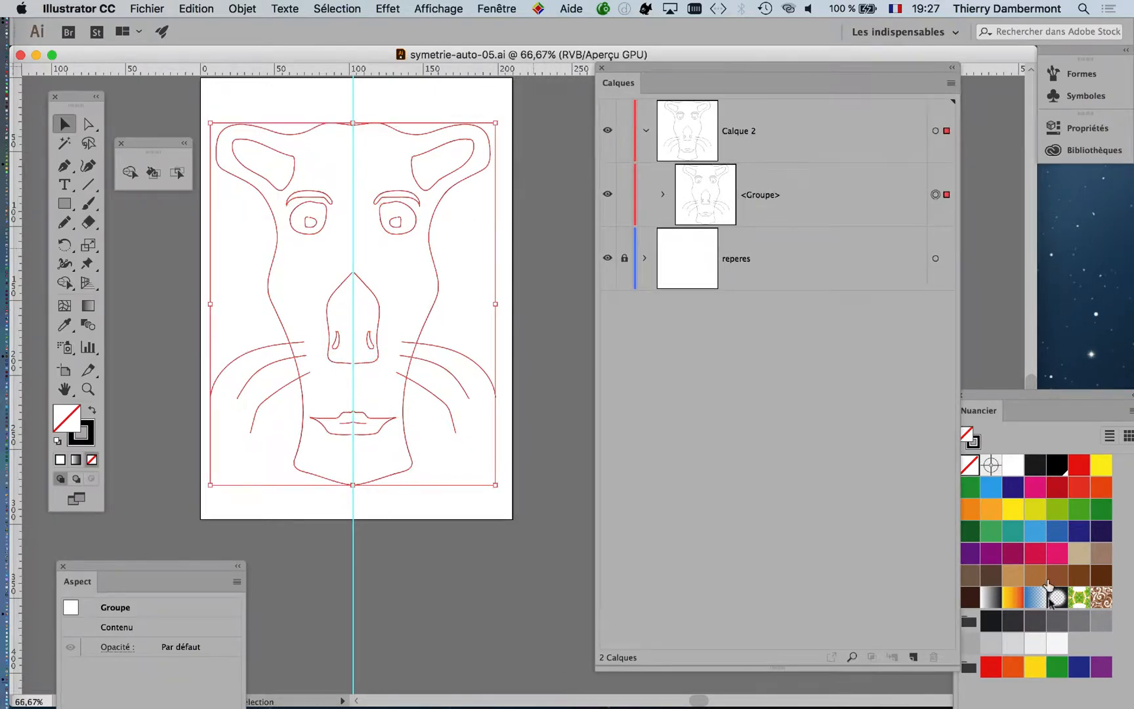
{"action": "left_click_drag", "start_coordinate": [955, 664], "coordinate": [903, 422]}
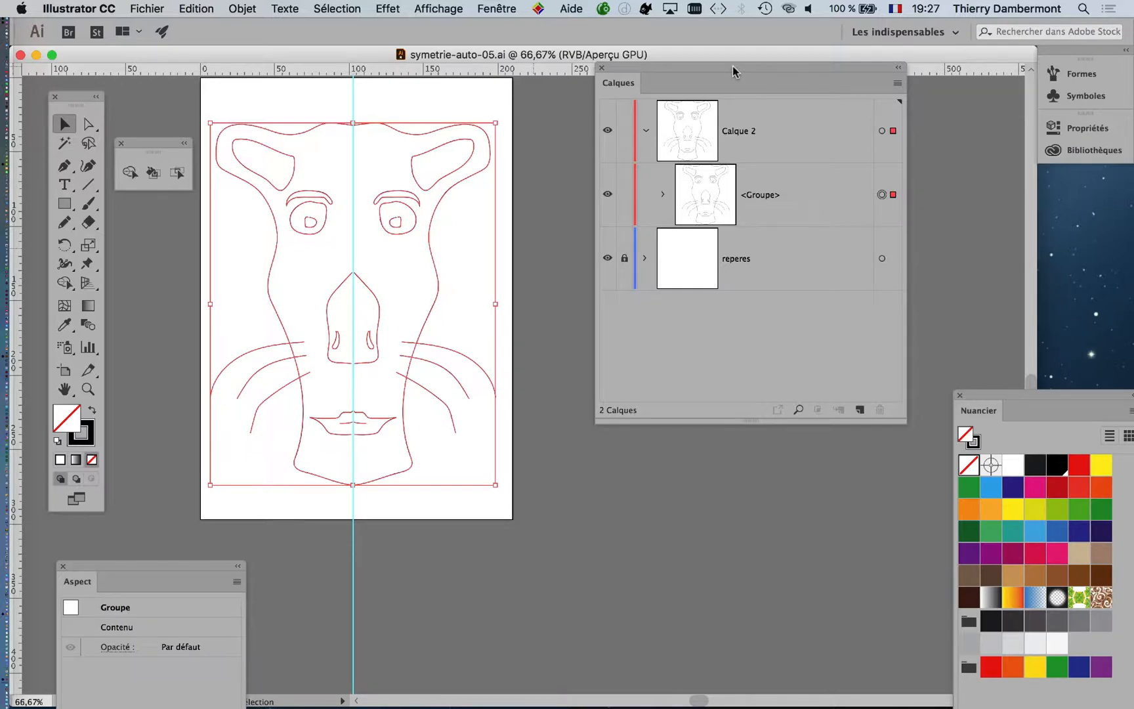
{"action": "left_click_drag", "start_coordinate": [733, 71], "coordinate": [716, 129]}
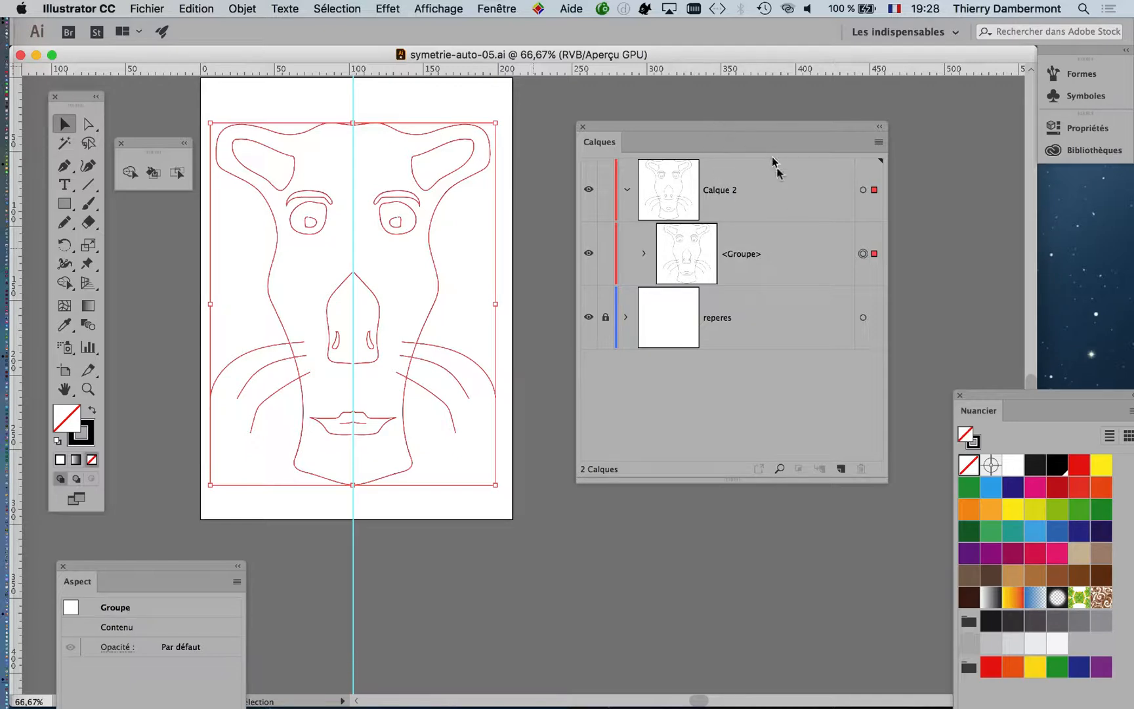
Target the whole Calque 2 layer and switch the target back to its face group
{"action": "key", "text": "alt+super+8"}
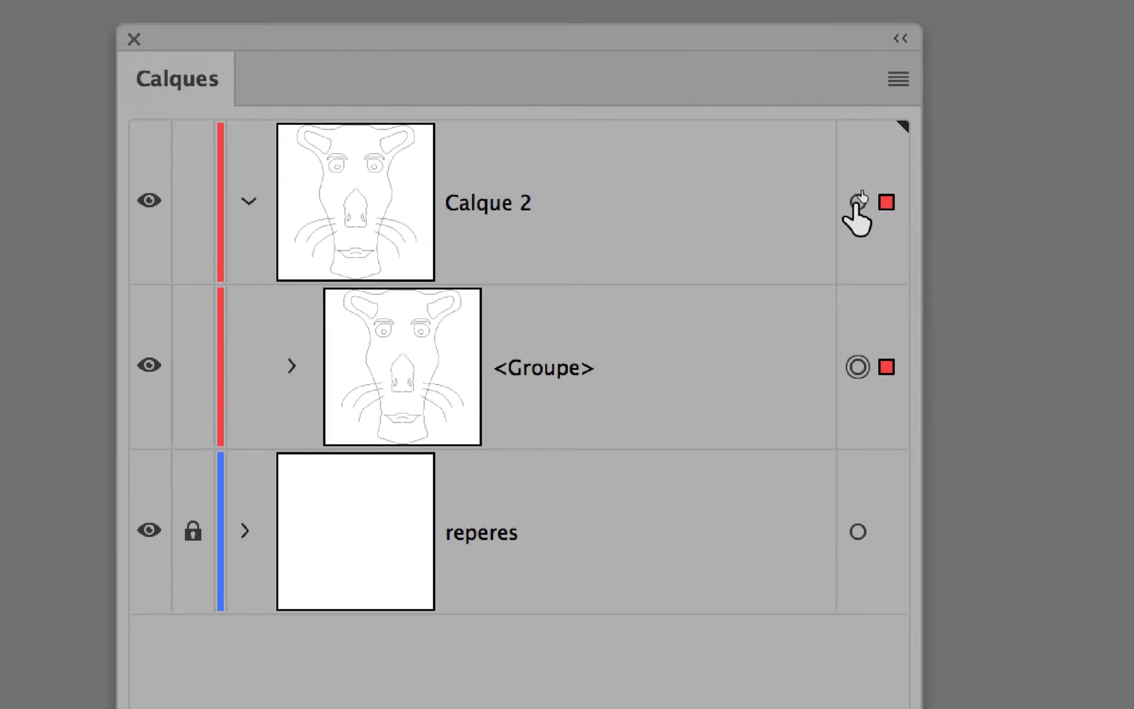
{"action": "left_click", "coordinate": [858, 202]}
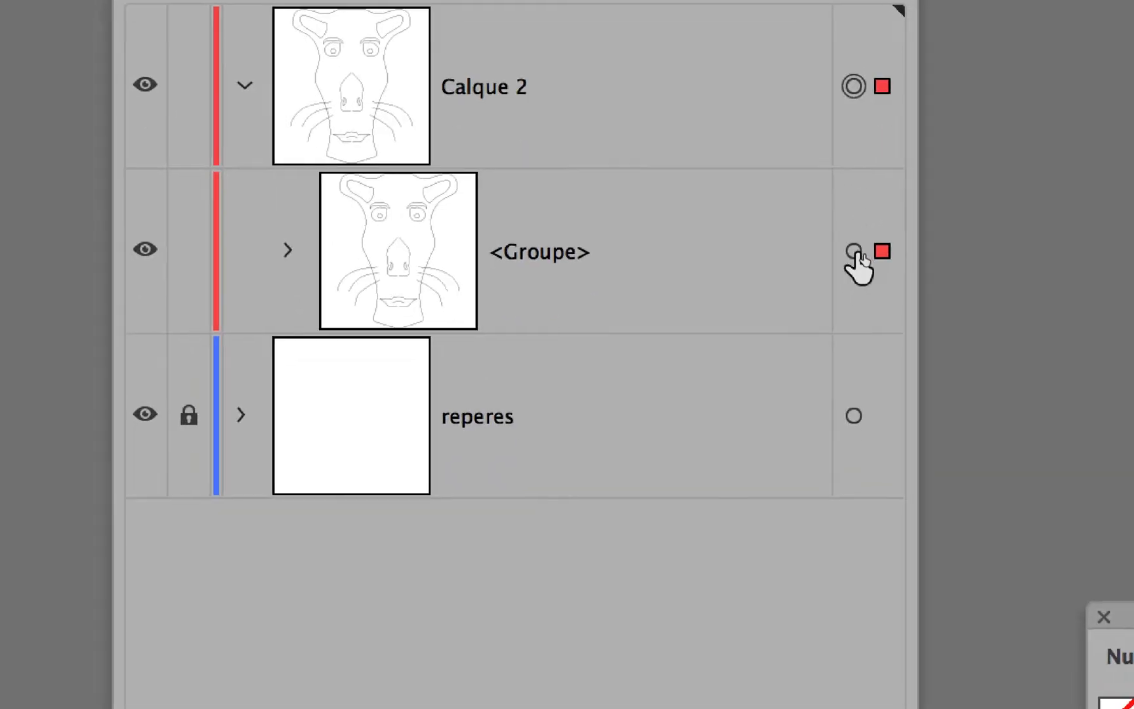
{"action": "left_click", "coordinate": [853, 251]}
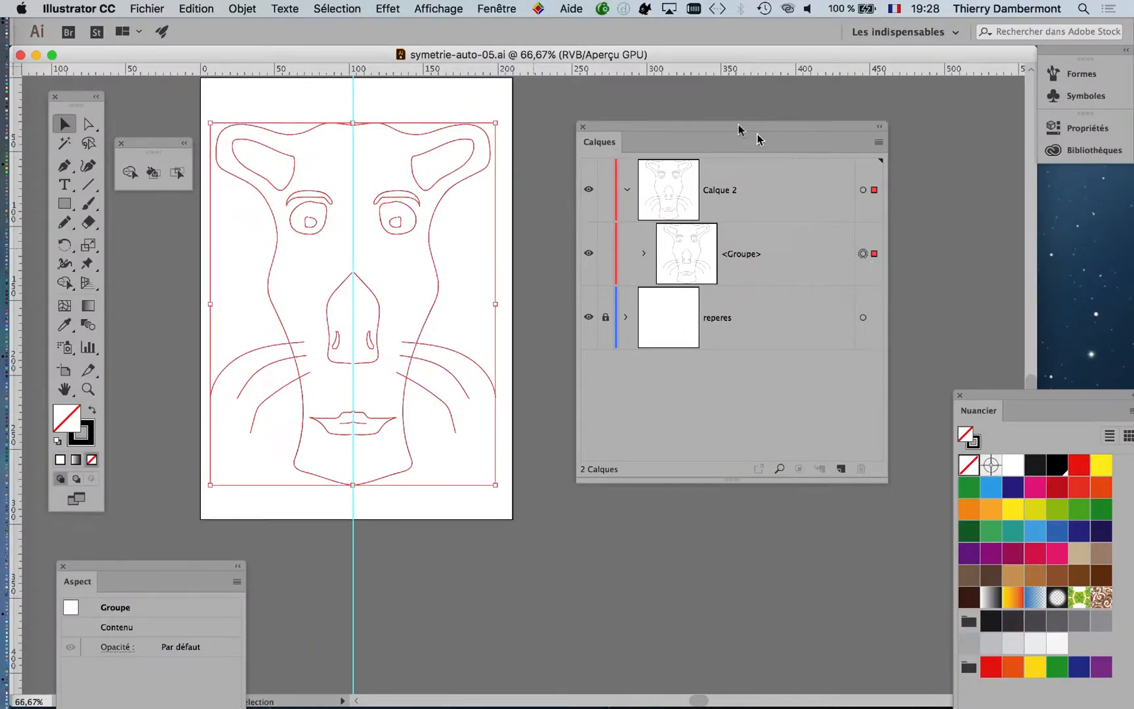
Move the Calques panel away from the artboard and create a Live Paint (Peinture dynamique) object from the targeted face group
{"action": "left_click_drag", "start_coordinate": [668, 128], "coordinate": [772, 124]}
{"action": "left_click_drag", "start_coordinate": [539, 169], "coordinate": [611, 180]}
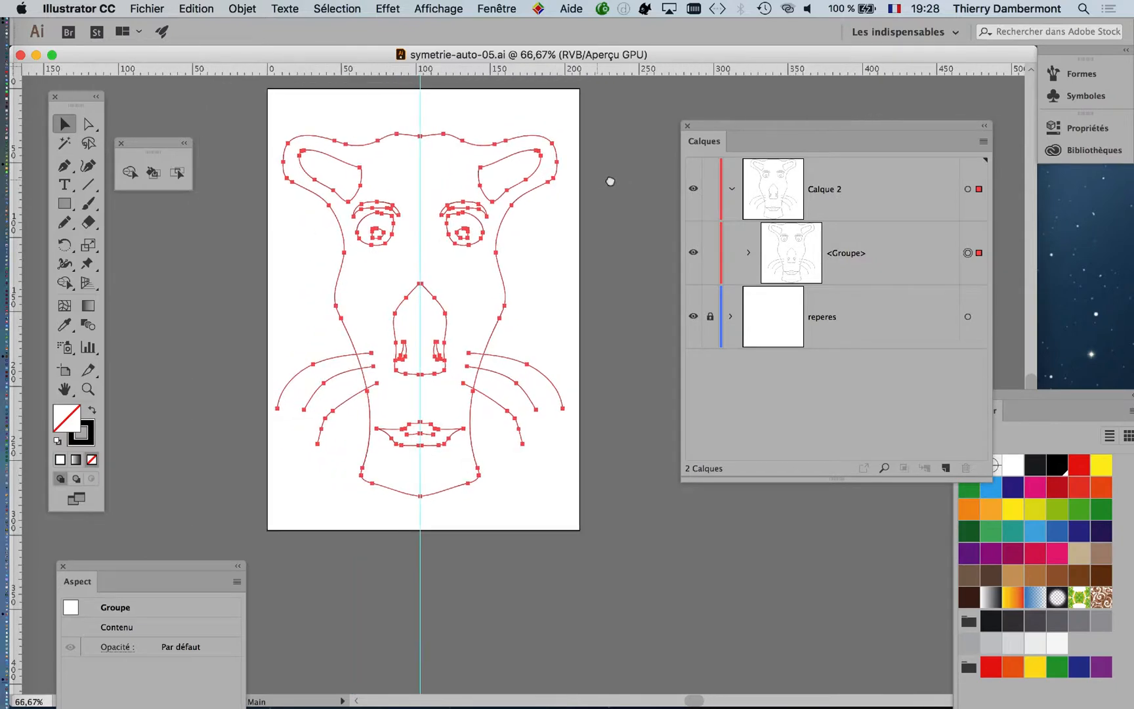
{"action": "left_click", "coordinate": [251, 7]}
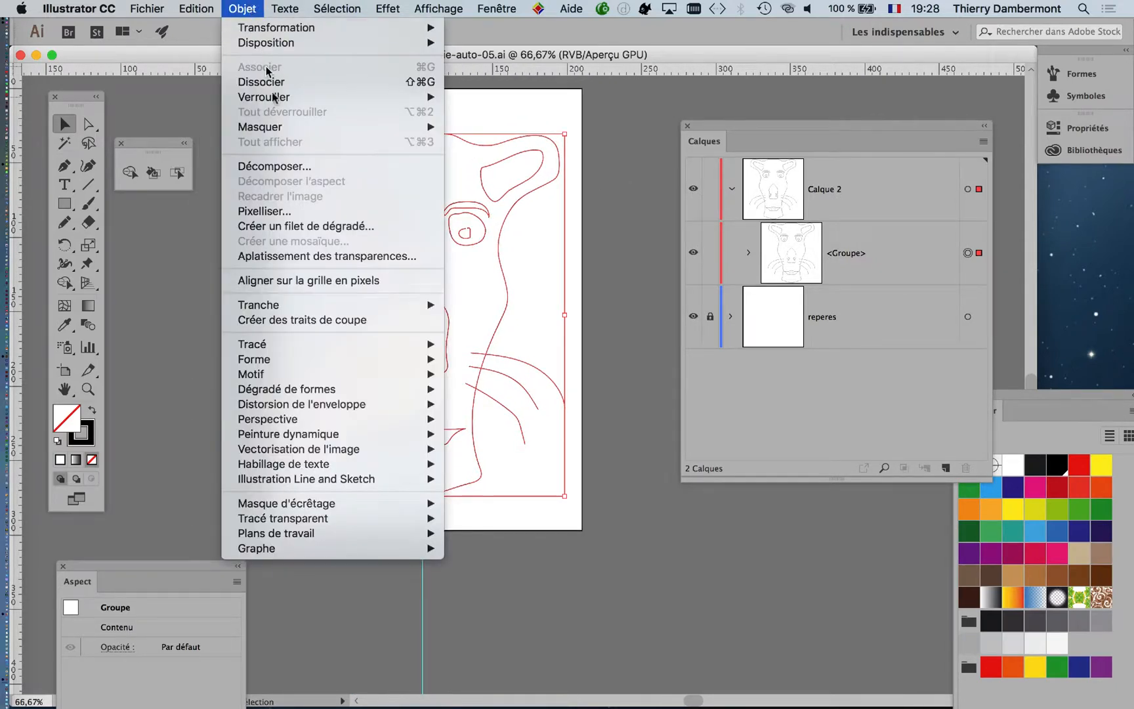
{"action": "mouse_move", "coordinate": [336, 437]}
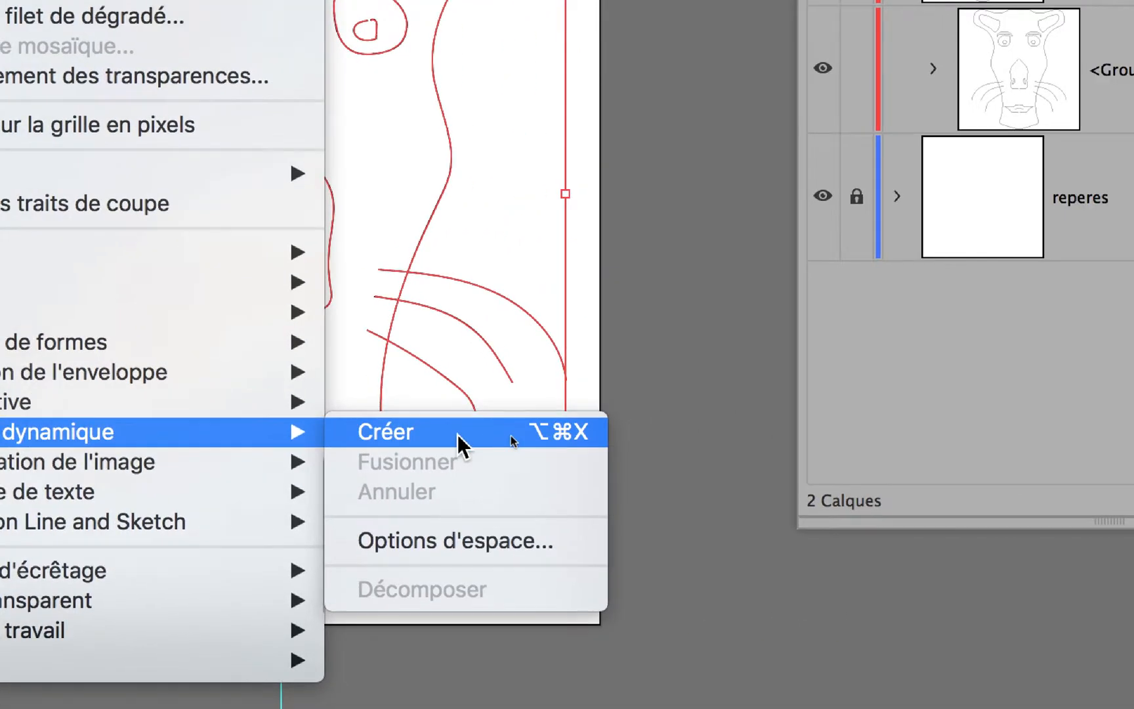
{"action": "left_click", "coordinate": [457, 434]}
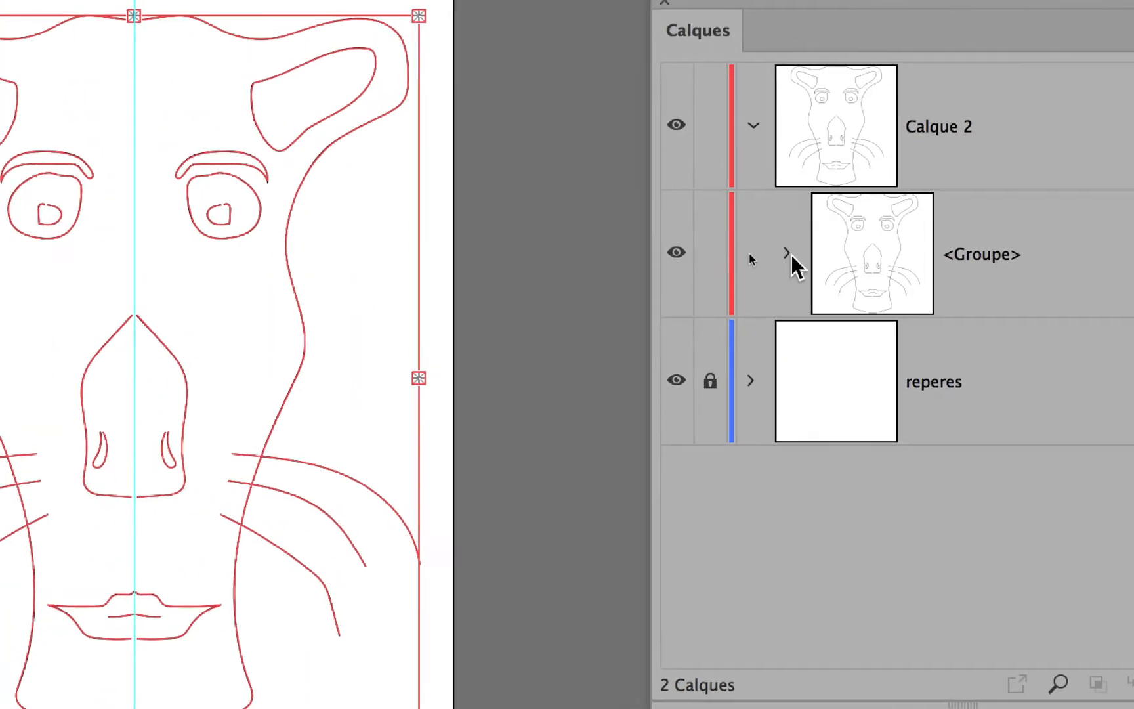
Unfold the nested face groups in Calque 2 down to the Peinture dynamique object and widen the Calques panel to show full names
{"action": "left_click", "coordinate": [788, 255]}
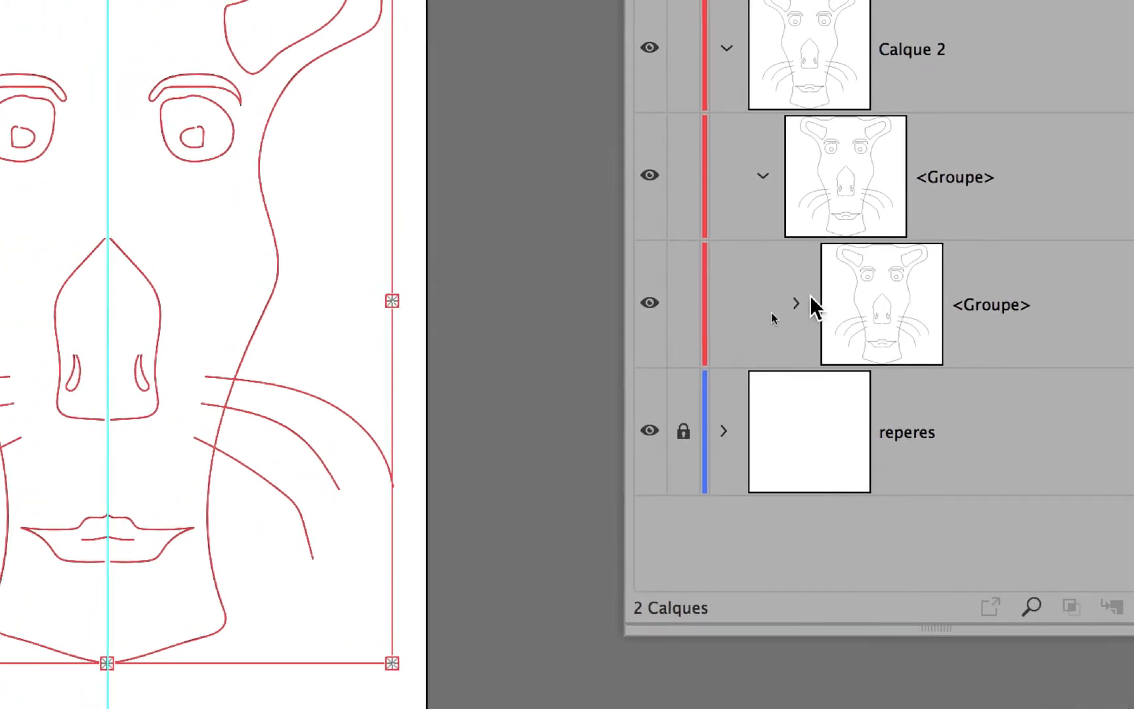
{"action": "left_click", "coordinate": [805, 302]}
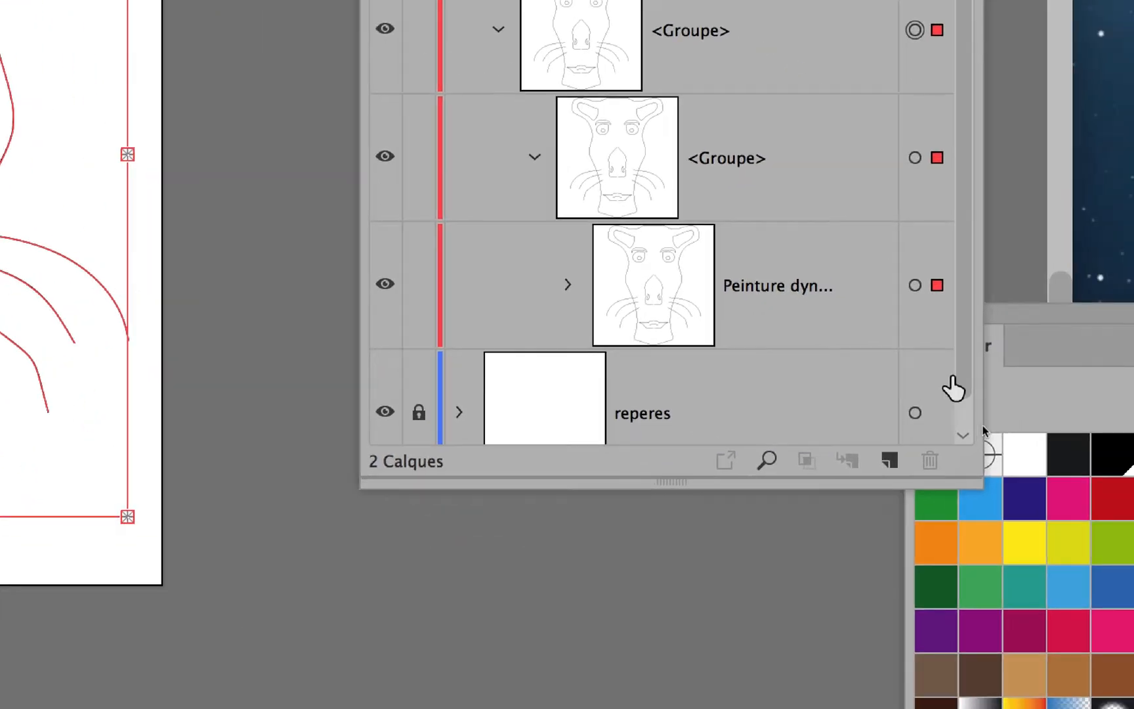
{"action": "left_click_drag", "start_coordinate": [961, 376], "coordinate": [1030, 375]}
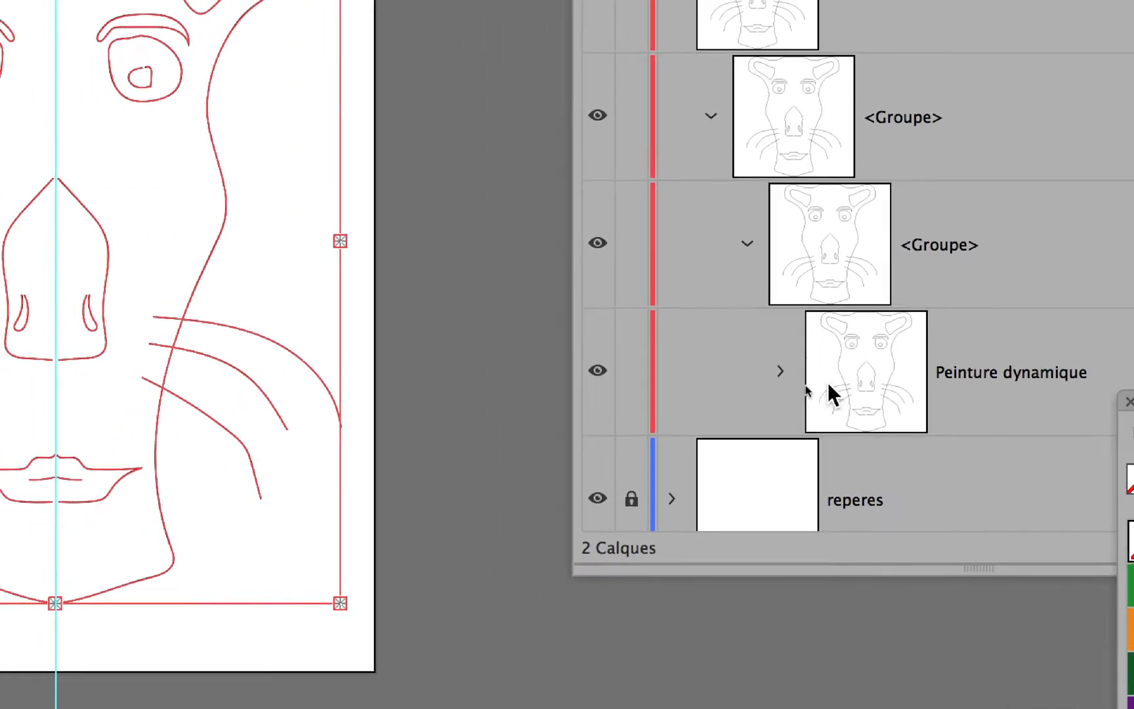
Examine the paths inside the Peinture dynamique object, and fold it closed again
{"action": "left_click", "coordinate": [781, 372]}
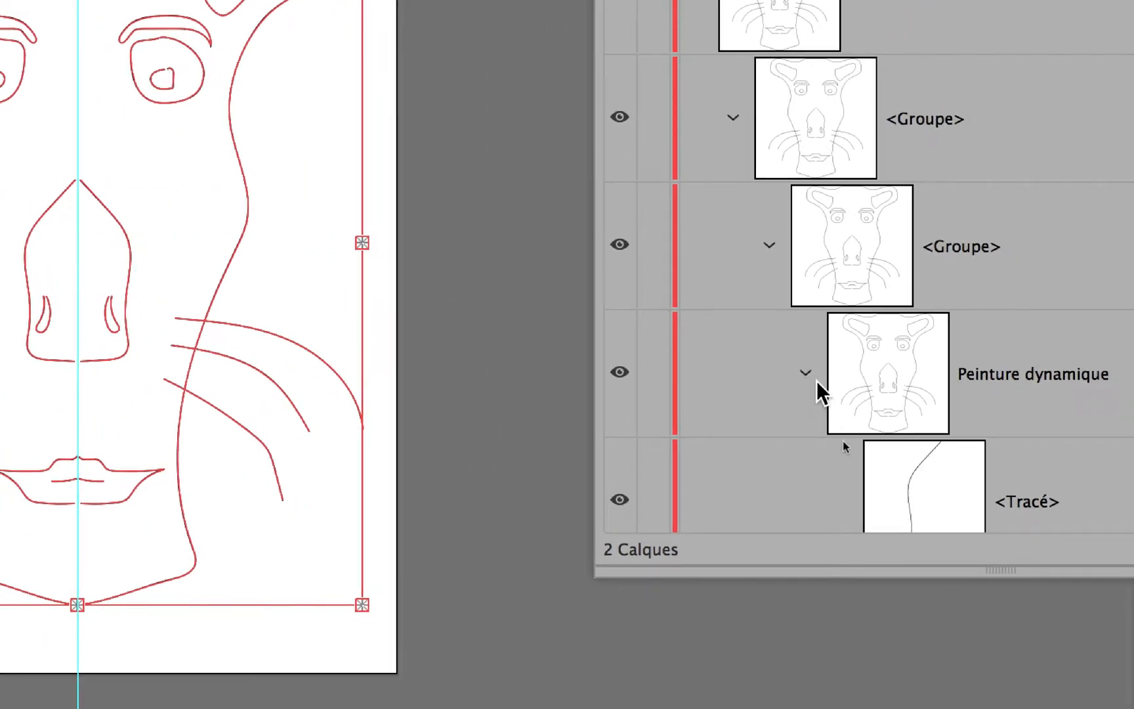
{"action": "scroll", "coordinate": [820, 387], "scroll_direction": "down", "scroll_amount": 2}
{"action": "scroll", "coordinate": [853, 418], "scroll_direction": "down", "scroll_amount": 1}
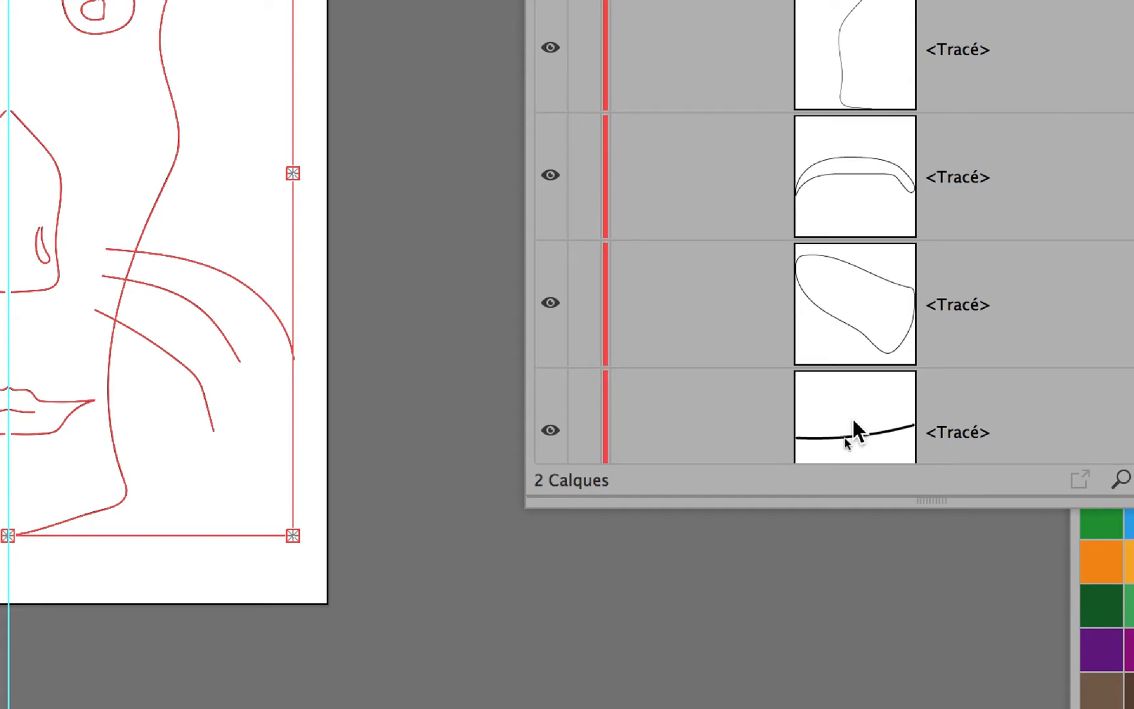
{"action": "scroll", "coordinate": [853, 418], "scroll_direction": "up", "scroll_amount": 2}
{"action": "scroll", "coordinate": [852, 419], "scroll_direction": "up", "scroll_amount": 1}
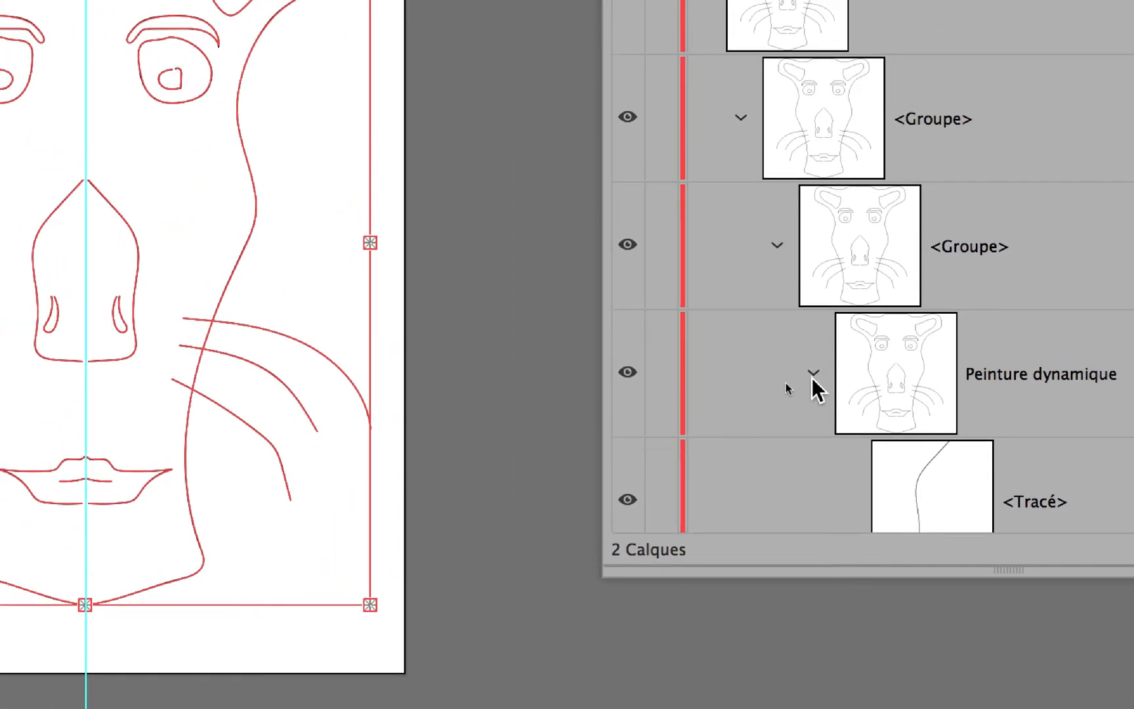
{"action": "left_click", "coordinate": [813, 374]}
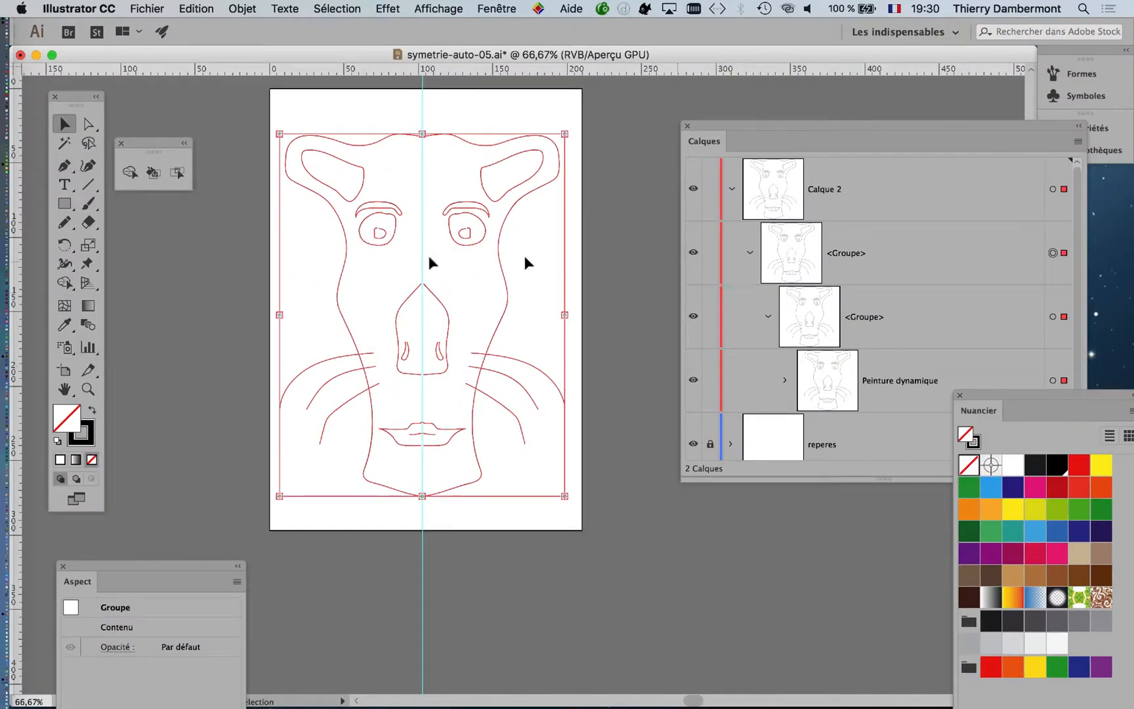
Display the drawing at 100% and move the small floating Live Paint tools panel closer to the face
{"action": "key", "text": "super"}
{"action": "key", "text": "super"}
{"action": "key", "text": "super+1"}
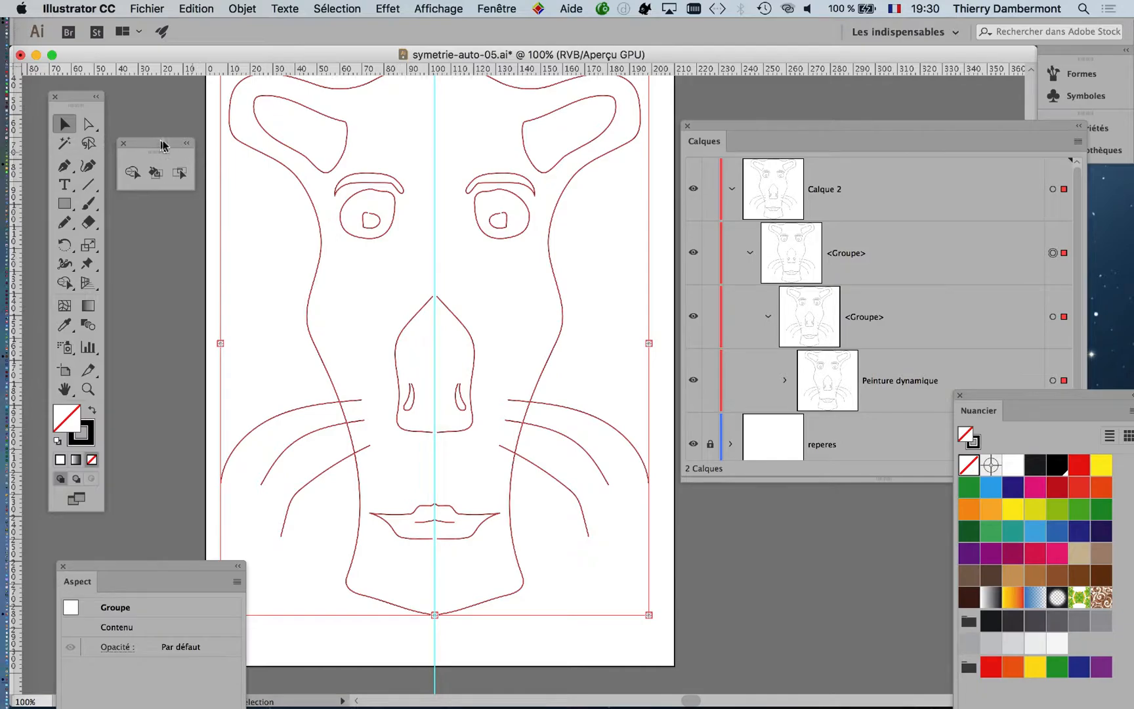
{"action": "left_click_drag", "start_coordinate": [163, 145], "coordinate": [199, 167]}
{"action": "key", "text": "super"}
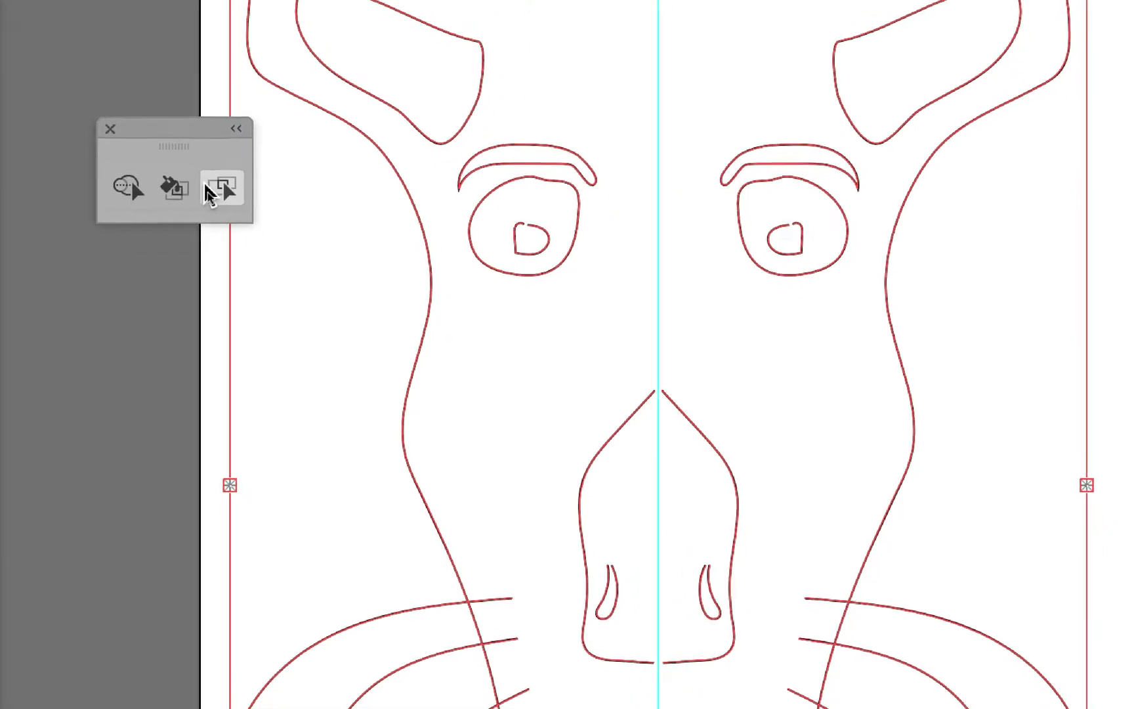
Select both inner ears with the Live Paint Selection tool and fill them with the light brown swatch
{"action": "left_click", "coordinate": [221, 191]}
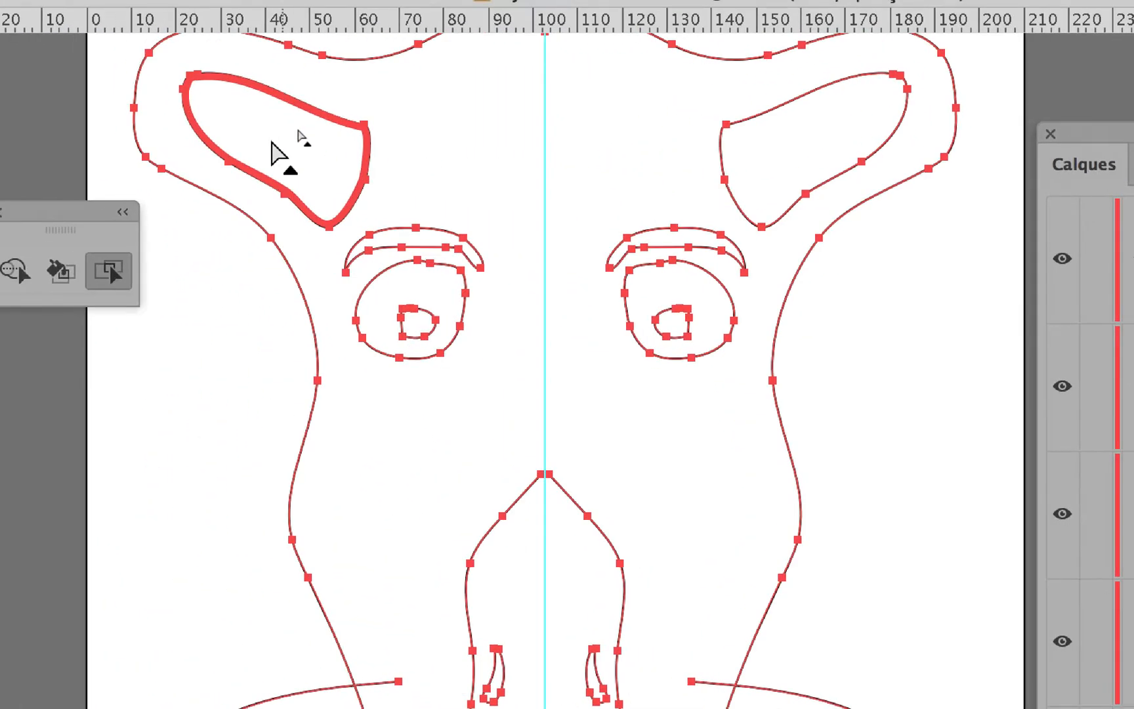
{"action": "left_click", "coordinate": [17, 81]}
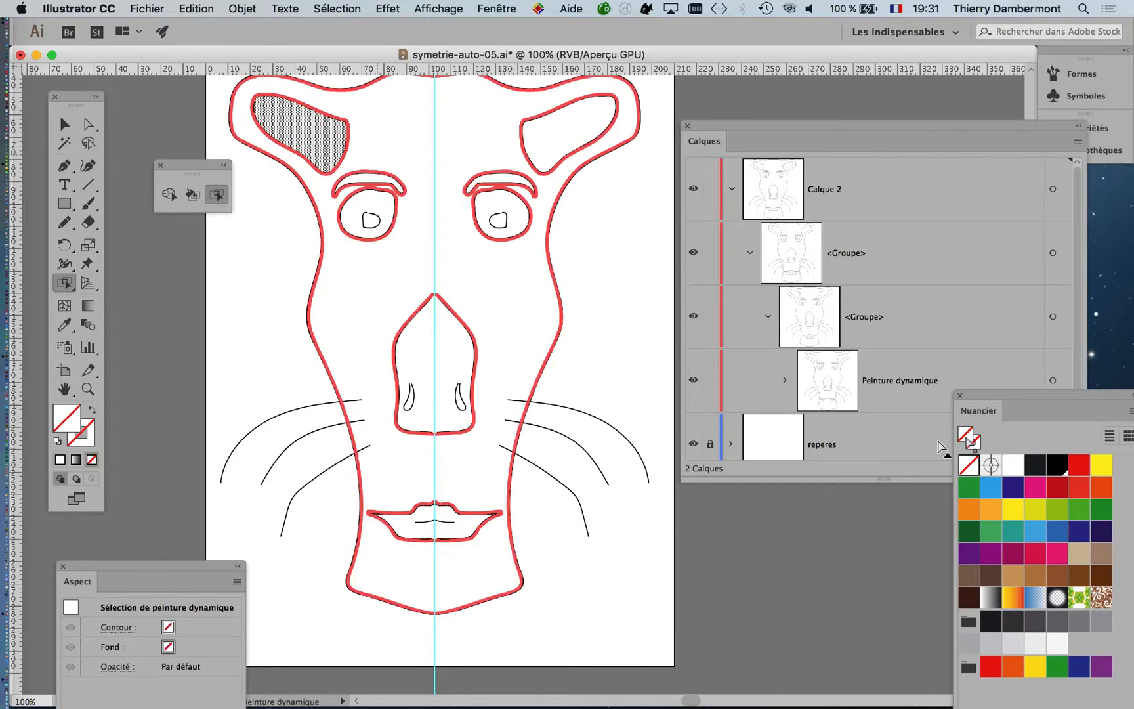
{"action": "left_click_drag", "start_coordinate": [993, 396], "coordinate": [432, 173]}
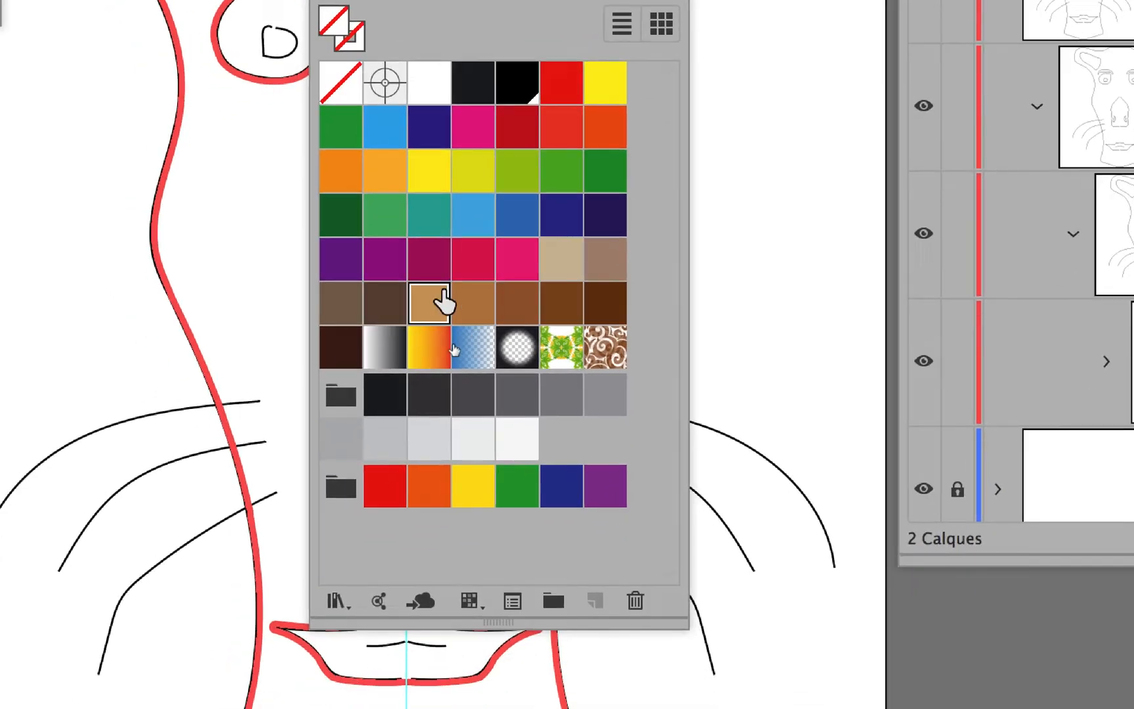
{"action": "left_click", "coordinate": [409, 315]}
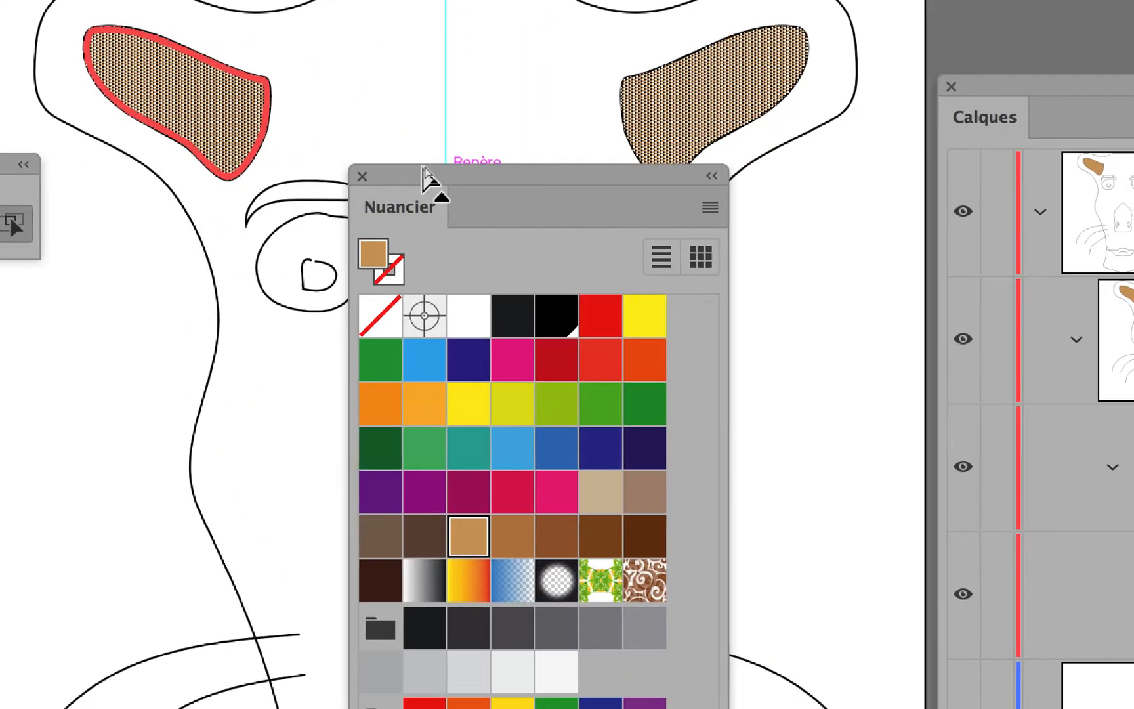
Place the Nuancier panel beside the face, select both eyebrows and fill them with the medium brown swatch
{"action": "left_click_drag", "start_coordinate": [663, 214], "coordinate": [749, 223]}
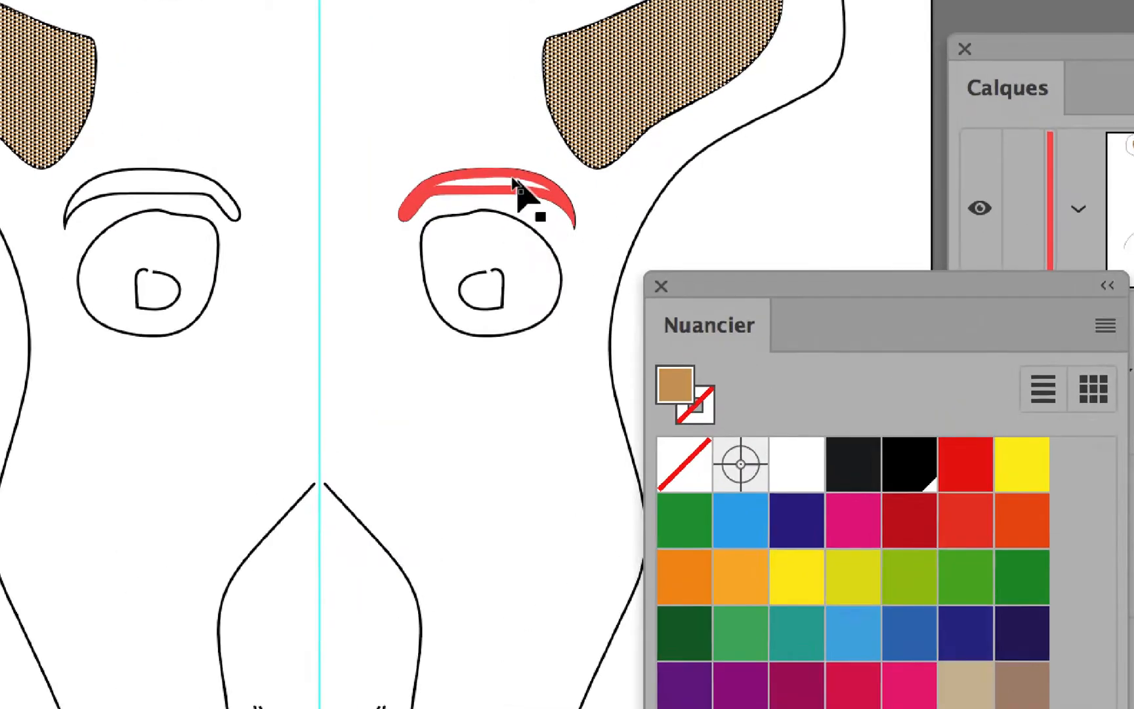
{"action": "key", "text": "i"}
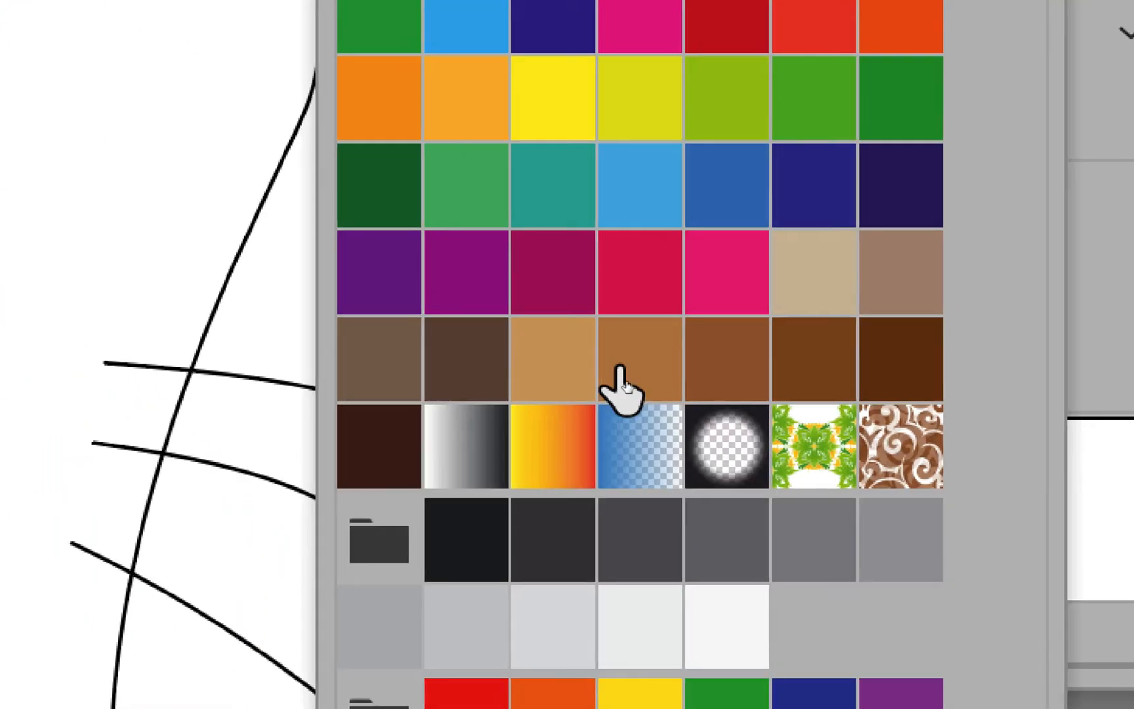
{"action": "left_click", "coordinate": [624, 367]}
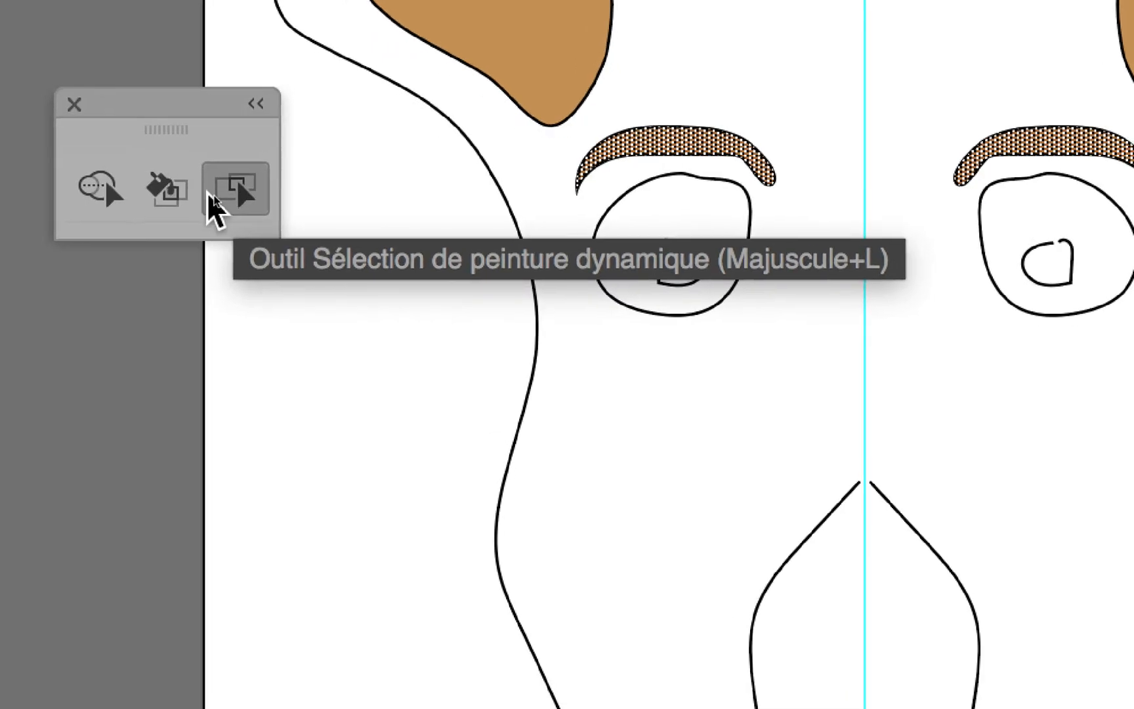
Set the Live Paint Selection options to exclude Contours and use a custom light green highlight colour
{"action": "double_click", "coordinate": [221, 209]}
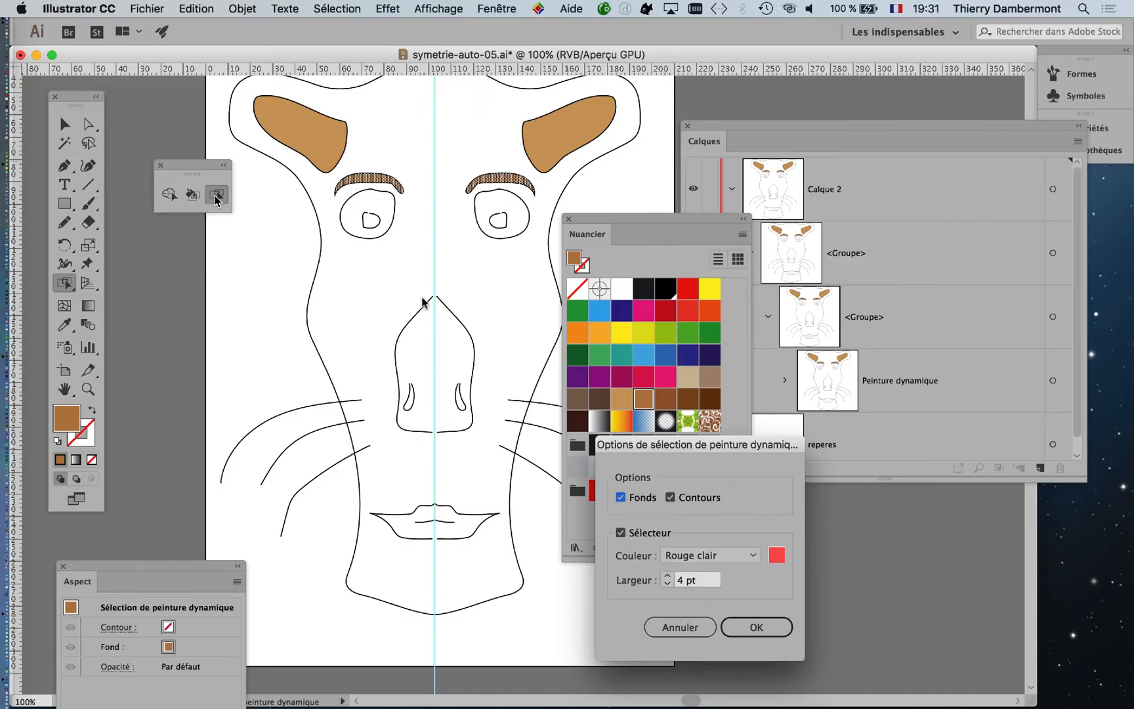
{"action": "mouse_move", "coordinate": [664, 445]}
{"action": "left_mouse_down"}
{"action": "mouse_move", "coordinate": [394, 274]}
{"action": "mouse_move", "coordinate": [348, 239]}
{"action": "mouse_move", "coordinate": [357, 223]}
{"action": "left_mouse_up"}
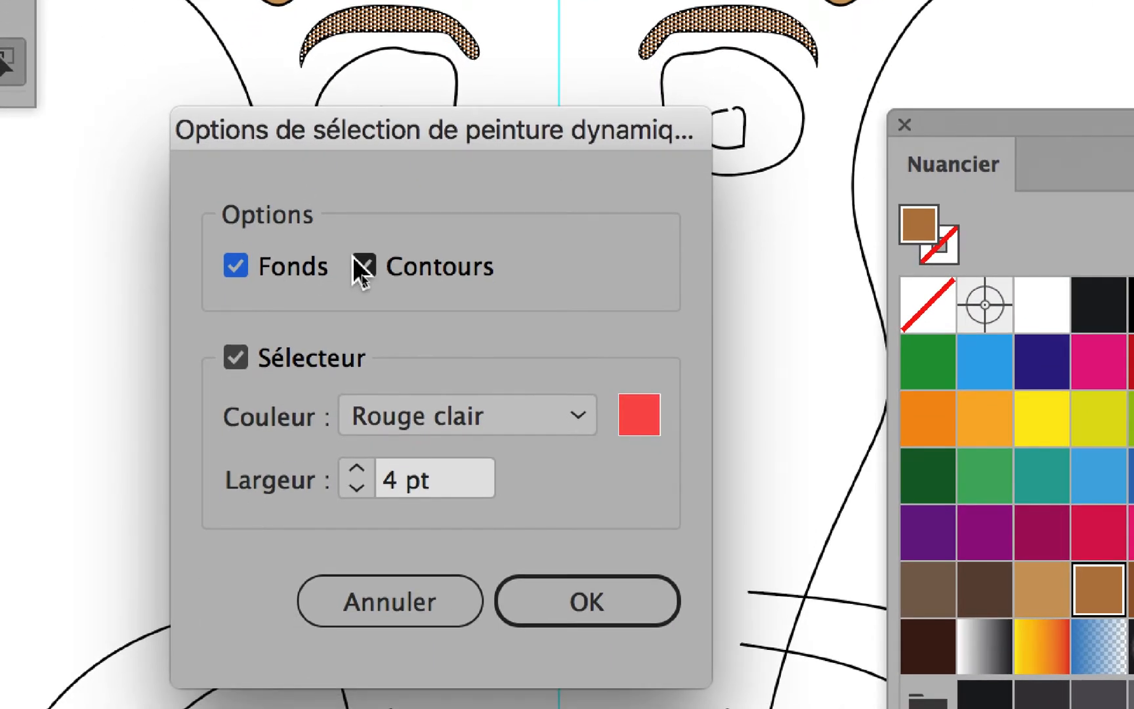
{"action": "left_click", "coordinate": [354, 259]}
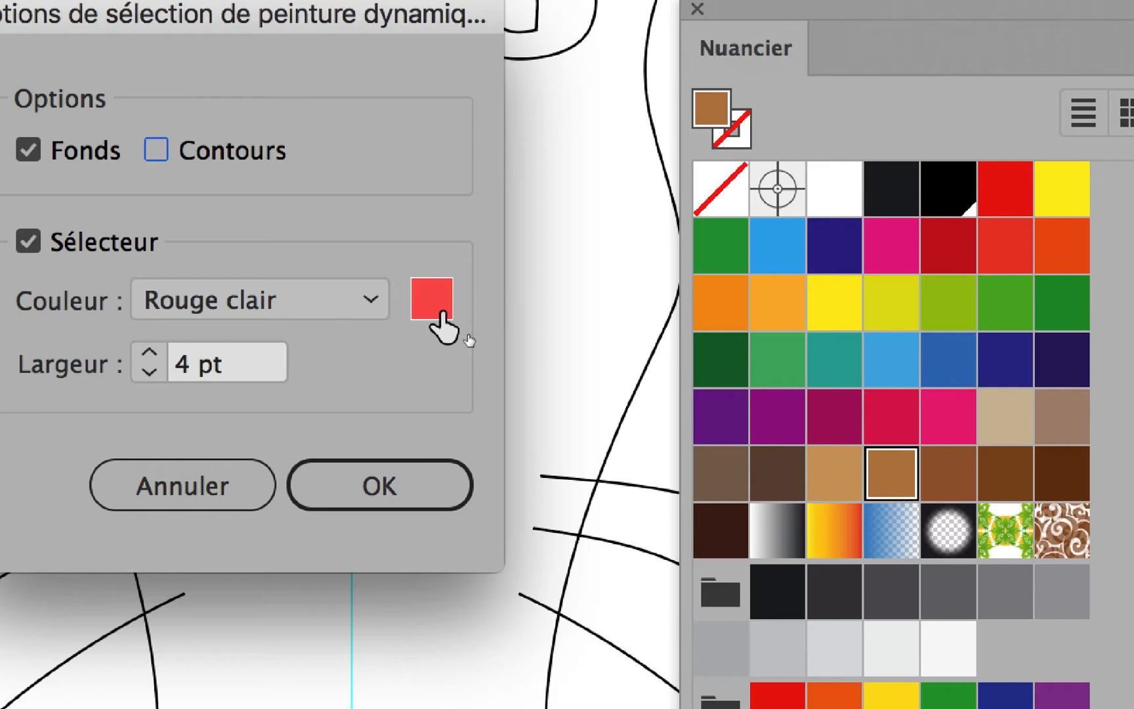
{"action": "left_click", "coordinate": [441, 312]}
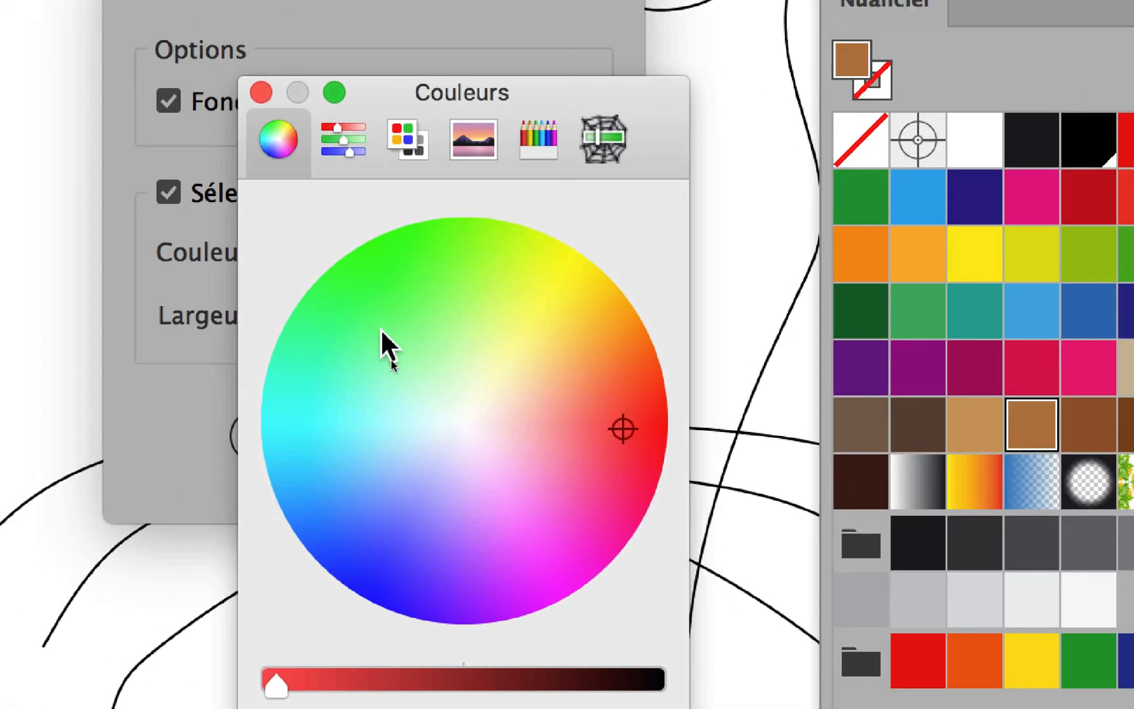
{"action": "left_click", "coordinate": [380, 329]}
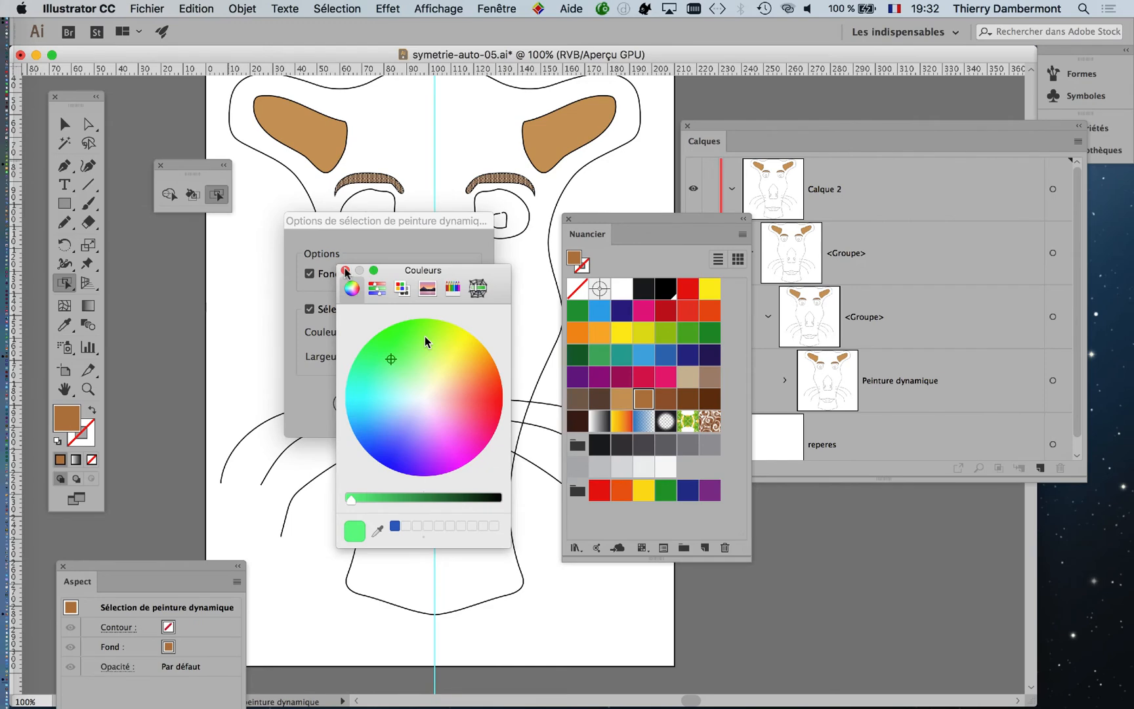
{"action": "left_click", "coordinate": [346, 271]}
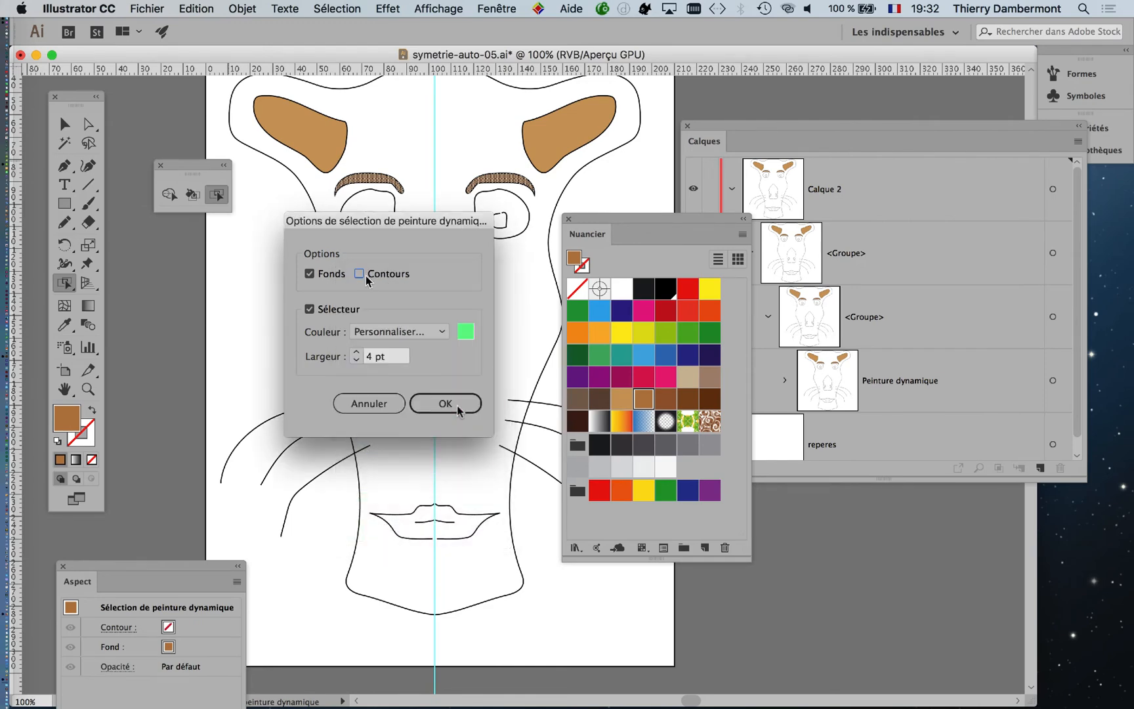
{"action": "left_click", "coordinate": [458, 405]}
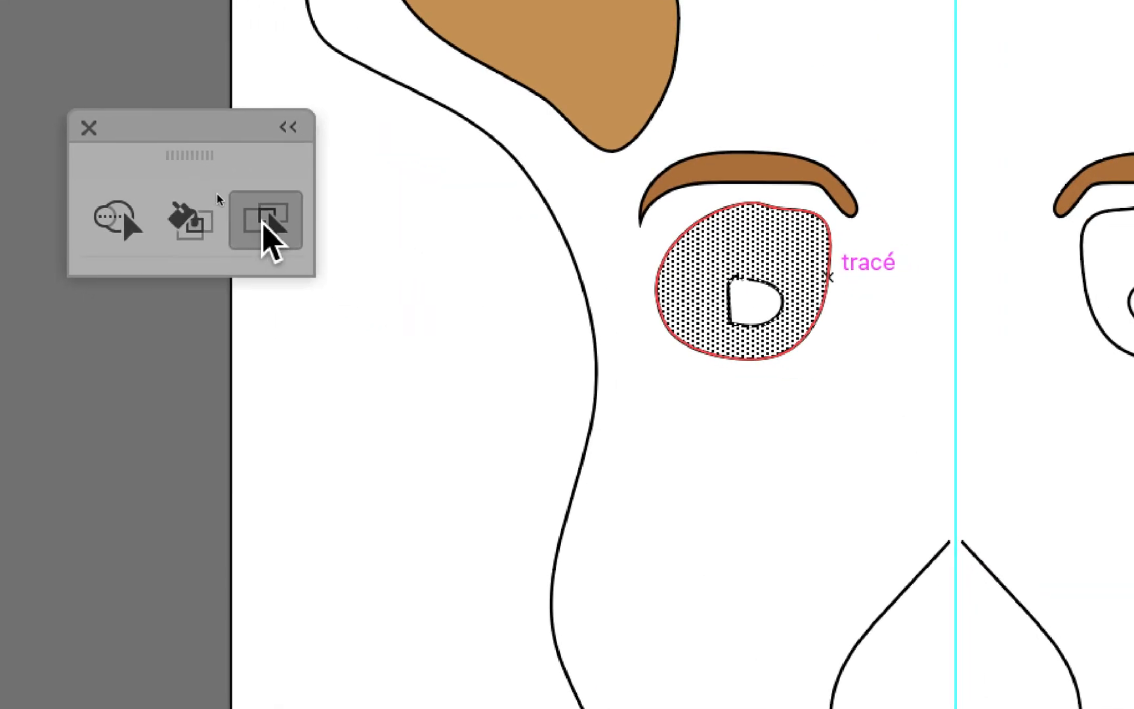
Reopen the Live Paint Selection tool's options with an eye area selected
{"action": "double_click", "coordinate": [263, 223]}
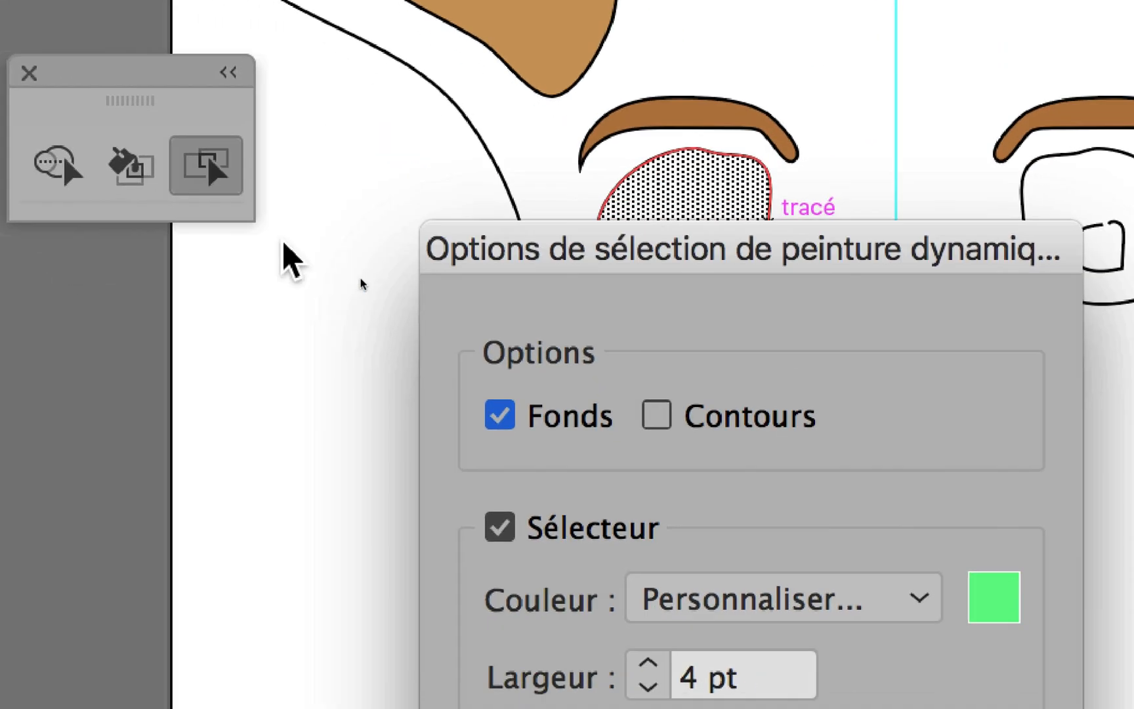